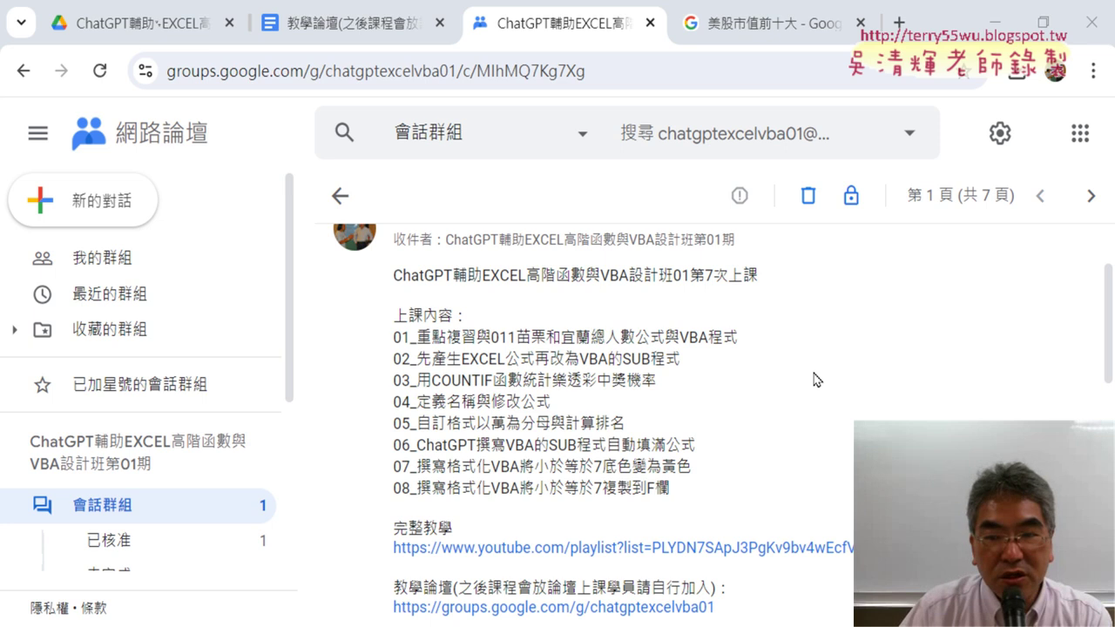
Step: Highlight 第7次上課 in the title and 總人數, 公式 and VBA程式 on line 01
mouse_move(673, 277)
mouse_down()
mouse_move(757, 283)
mouse_move(688, 286)
mouse_up()
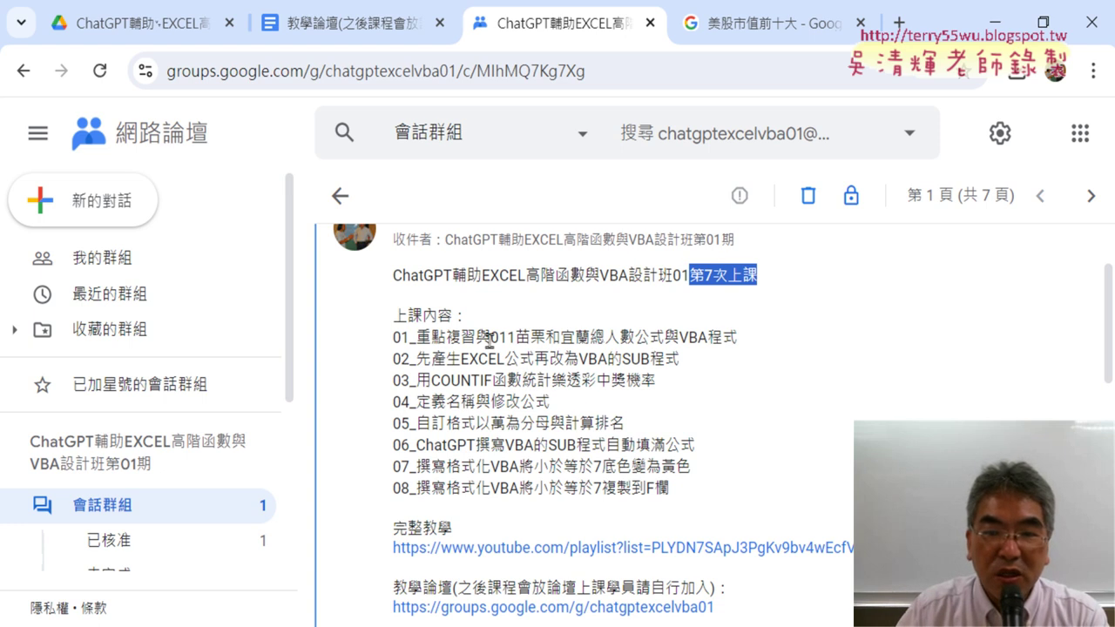
drag(490, 340, 633, 339)
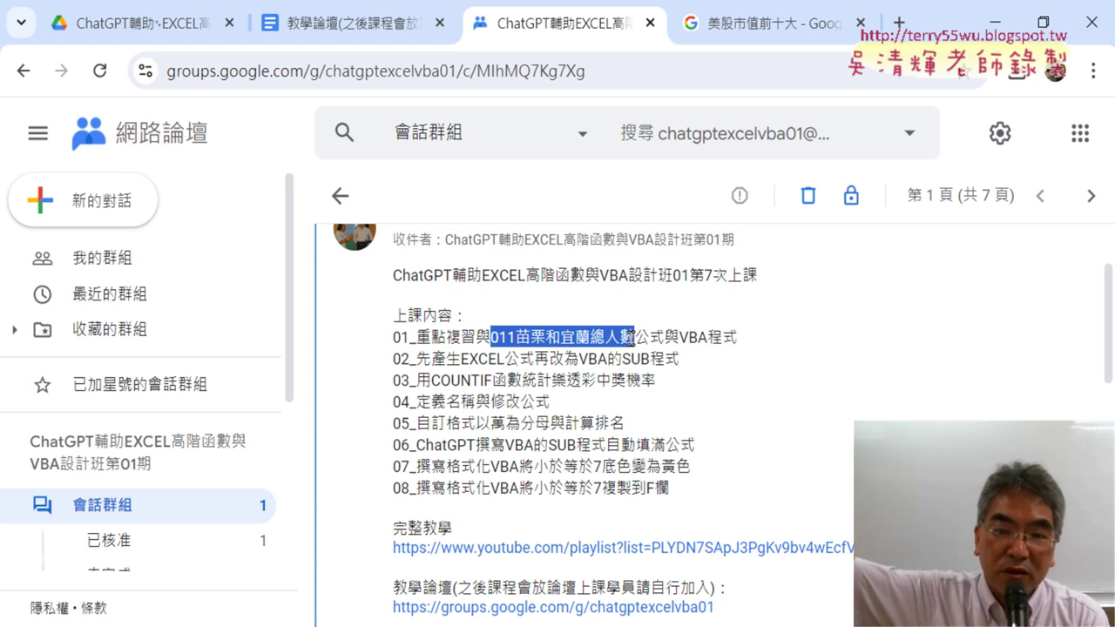
click(631, 338)
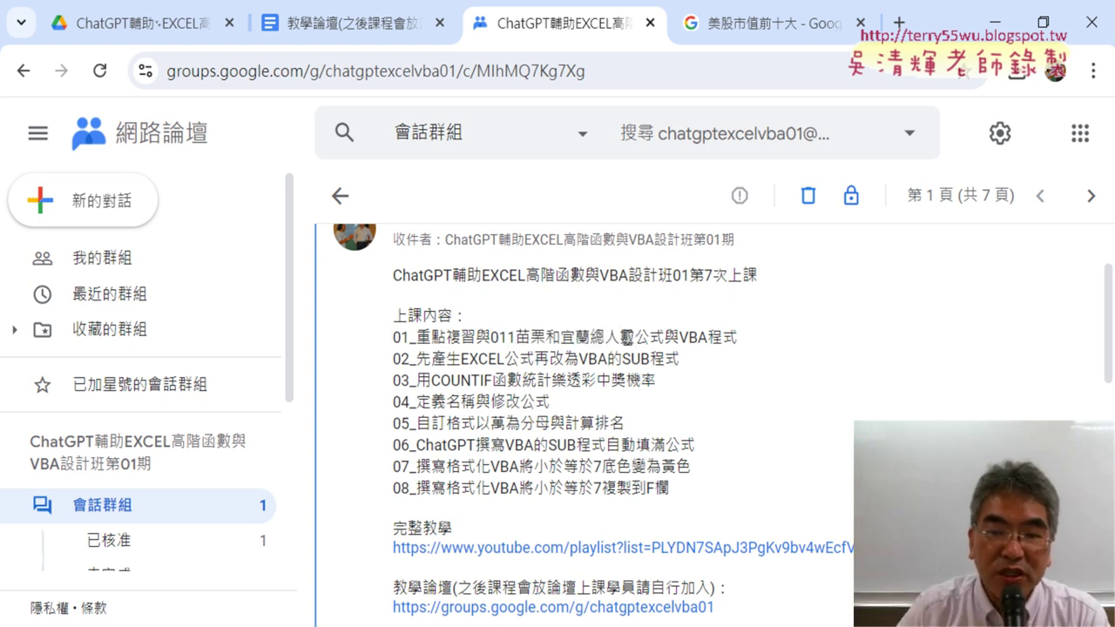
drag(591, 338, 633, 336)
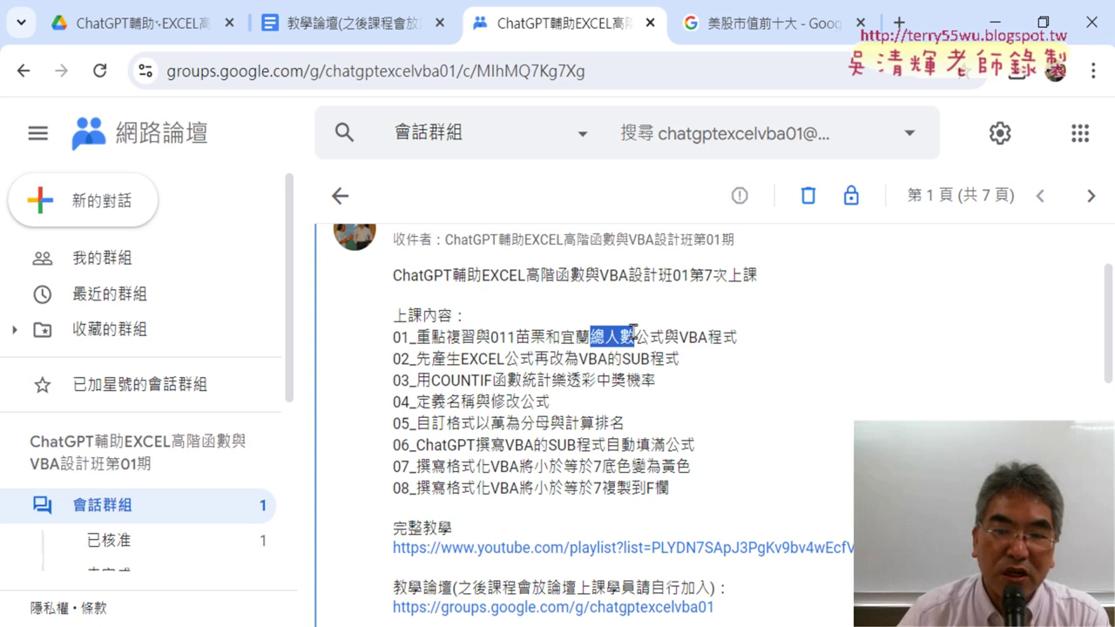
drag(666, 336, 634, 336)
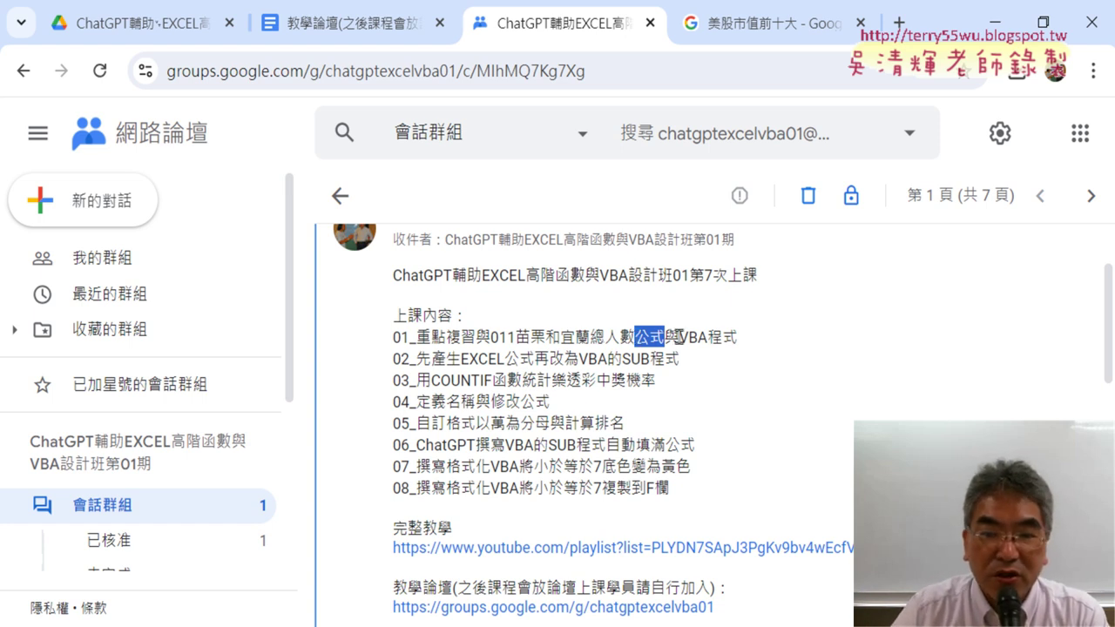
drag(678, 337, 735, 338)
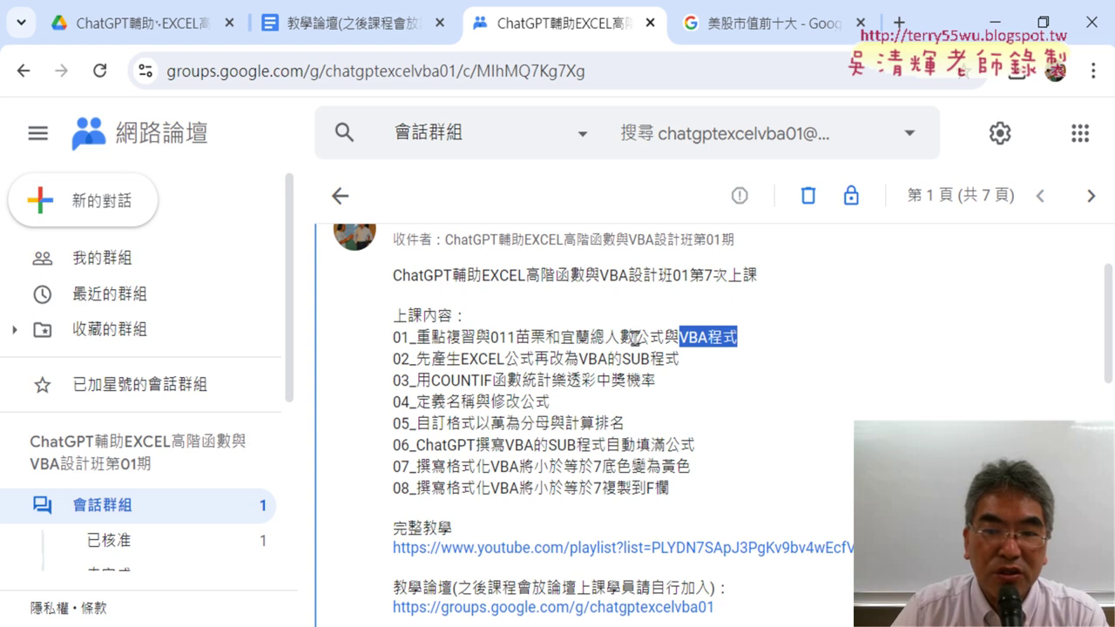
drag(634, 337, 665, 337)
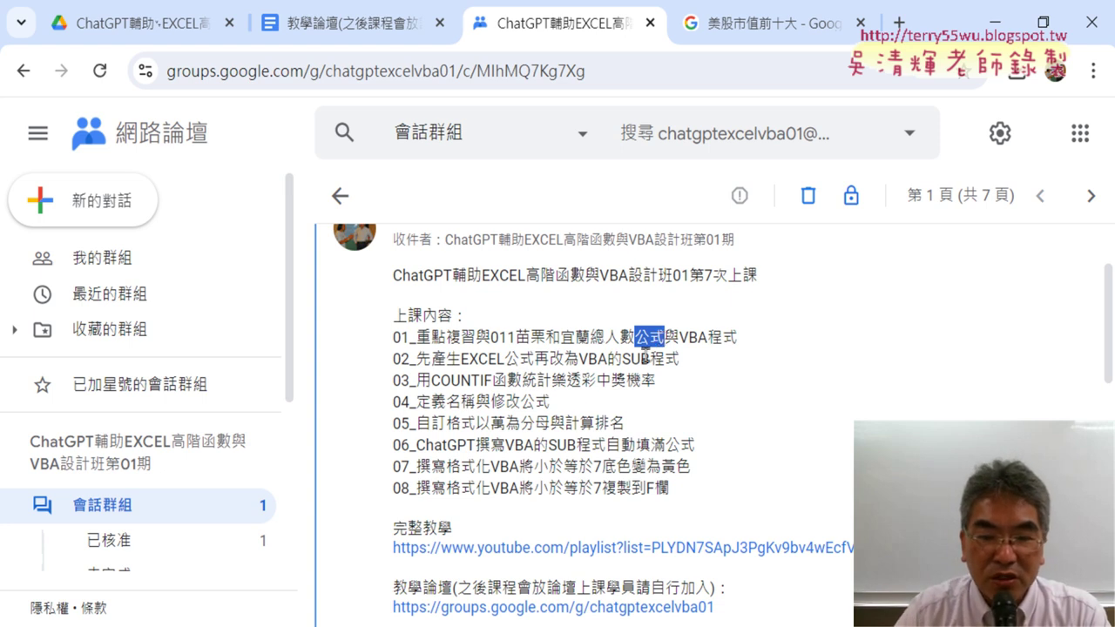
Step: Highlight COUNTIF, 樂透彩中獎機率, 自訂格式, ChatGPT撰寫VBA, 小於等於7 and F欄 in lines 03–08
drag(552, 382, 657, 380)
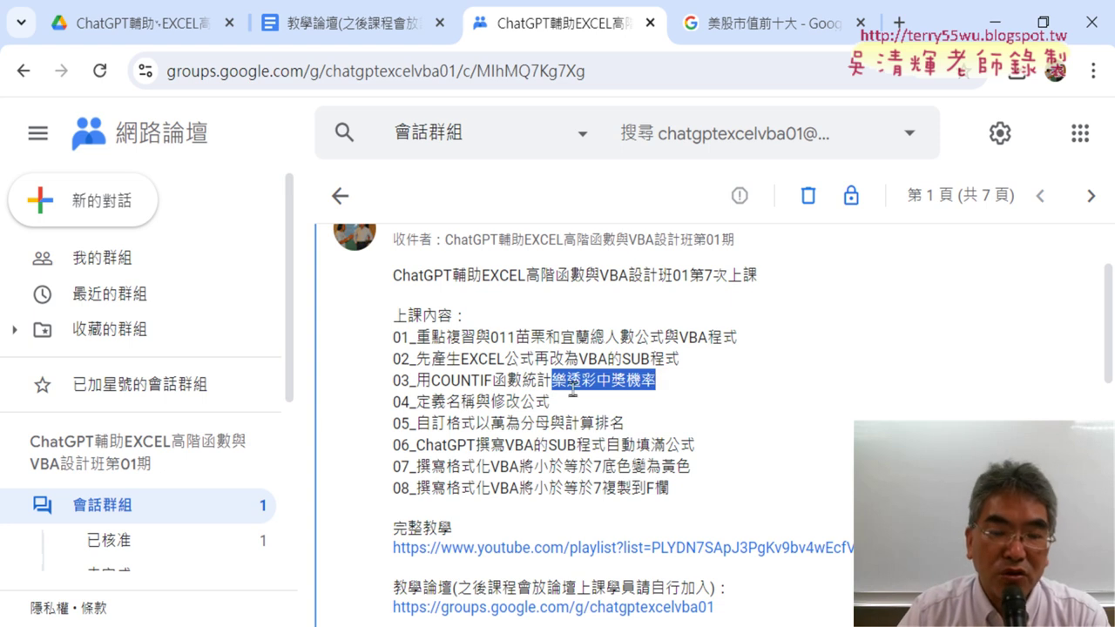
click(435, 383)
drag(435, 383, 495, 384)
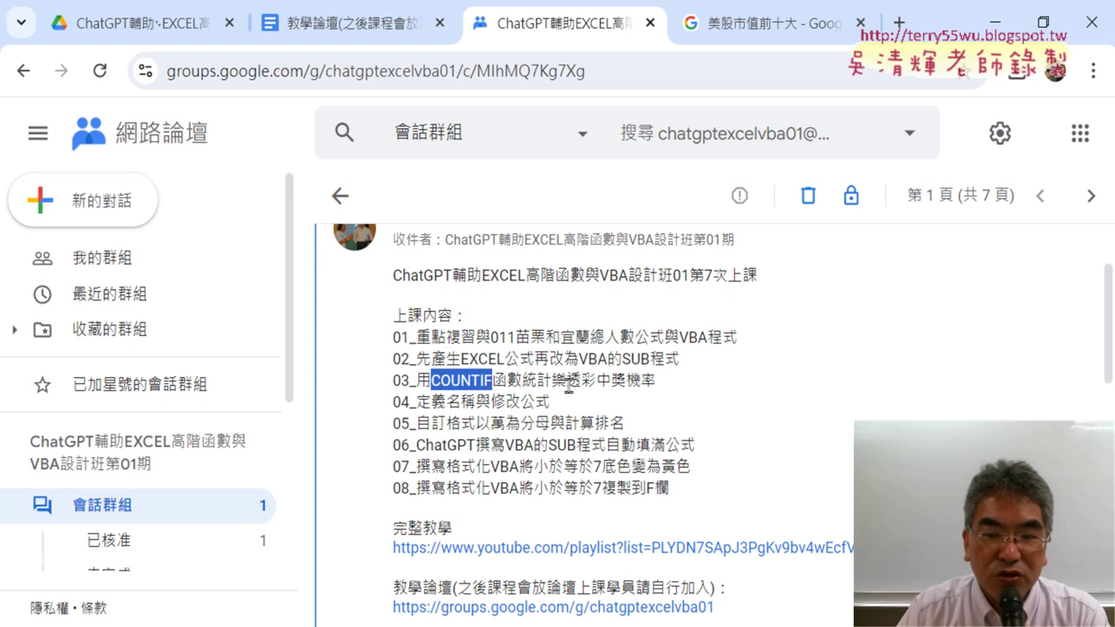
drag(551, 383, 657, 389)
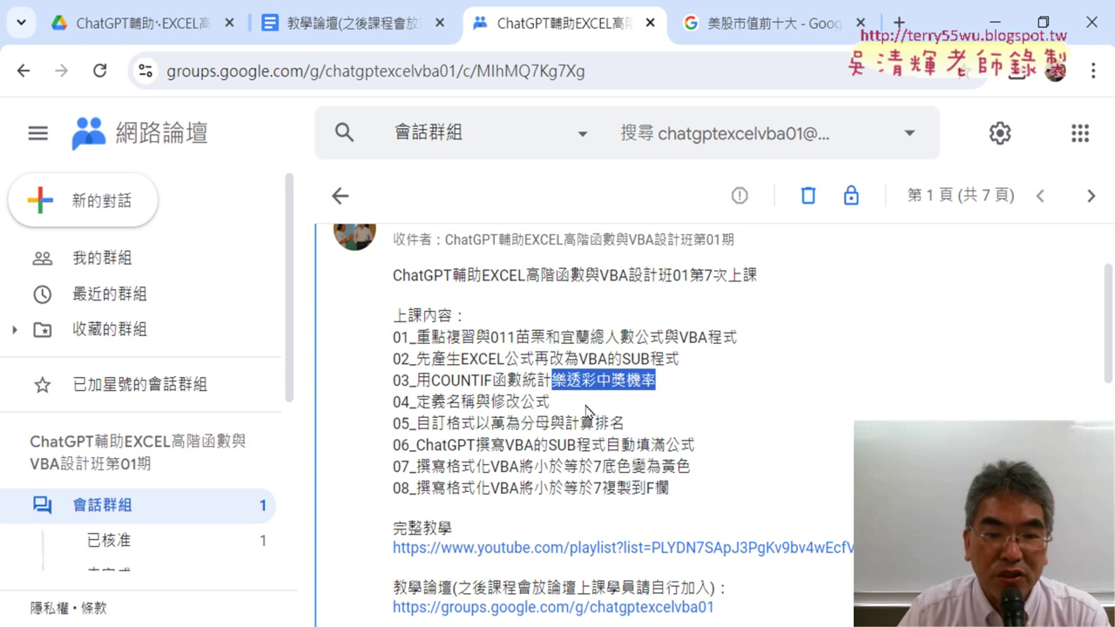
drag(416, 424, 477, 424)
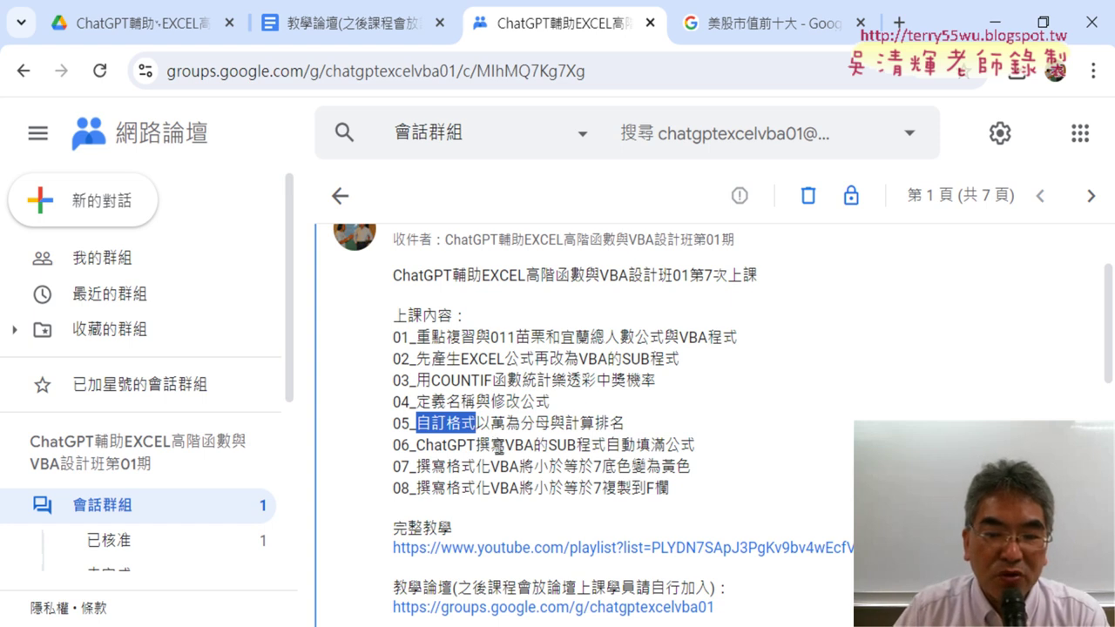
drag(416, 445, 535, 445)
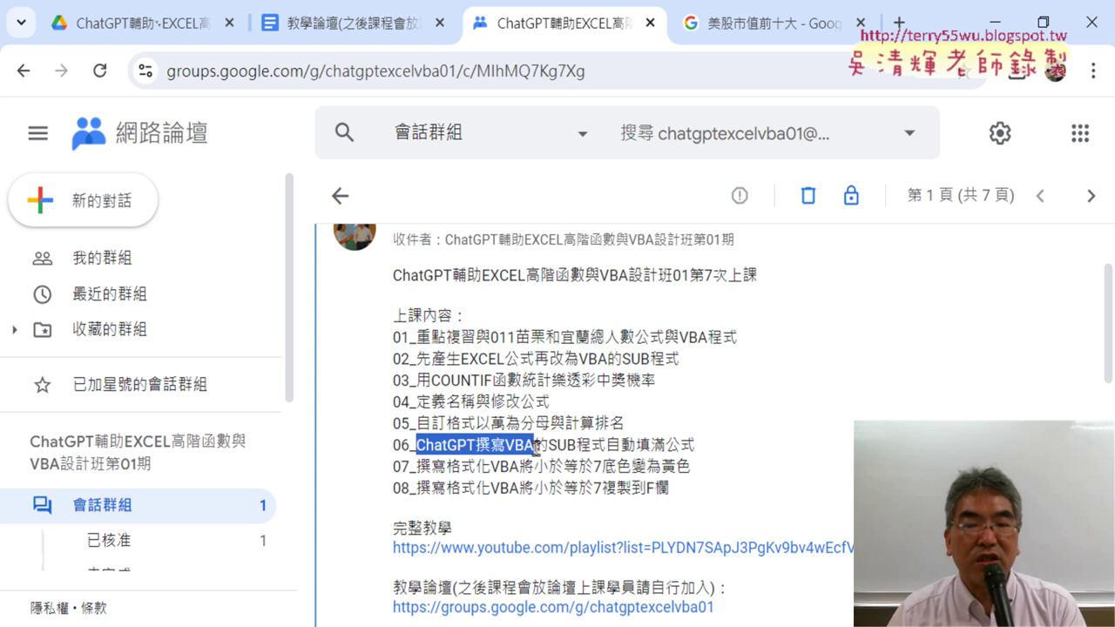
drag(505, 445, 701, 449)
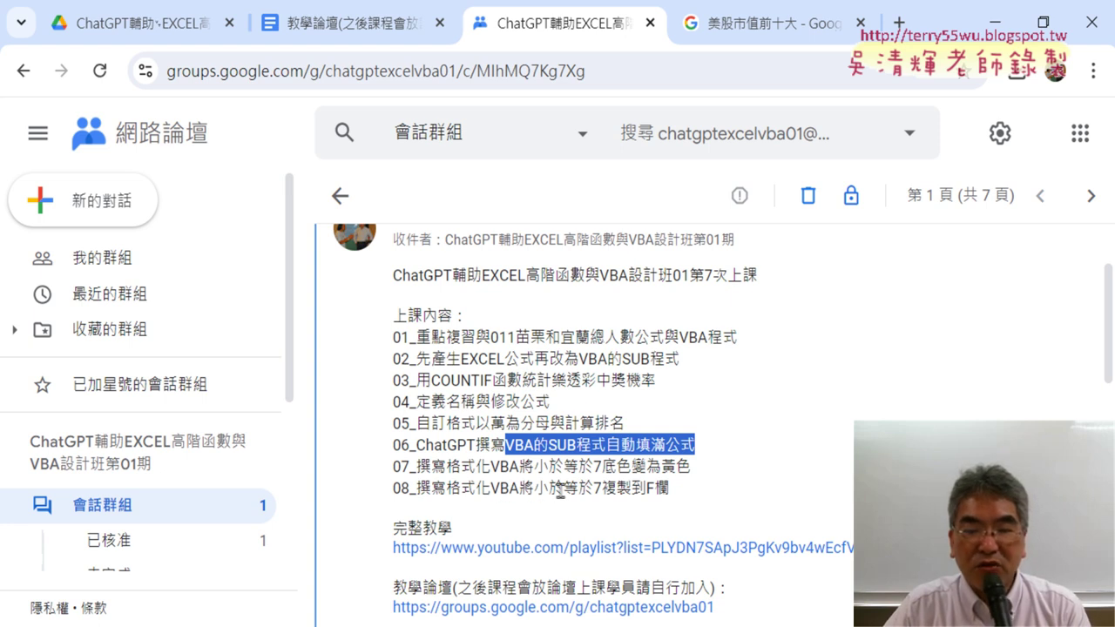
drag(533, 490, 602, 490)
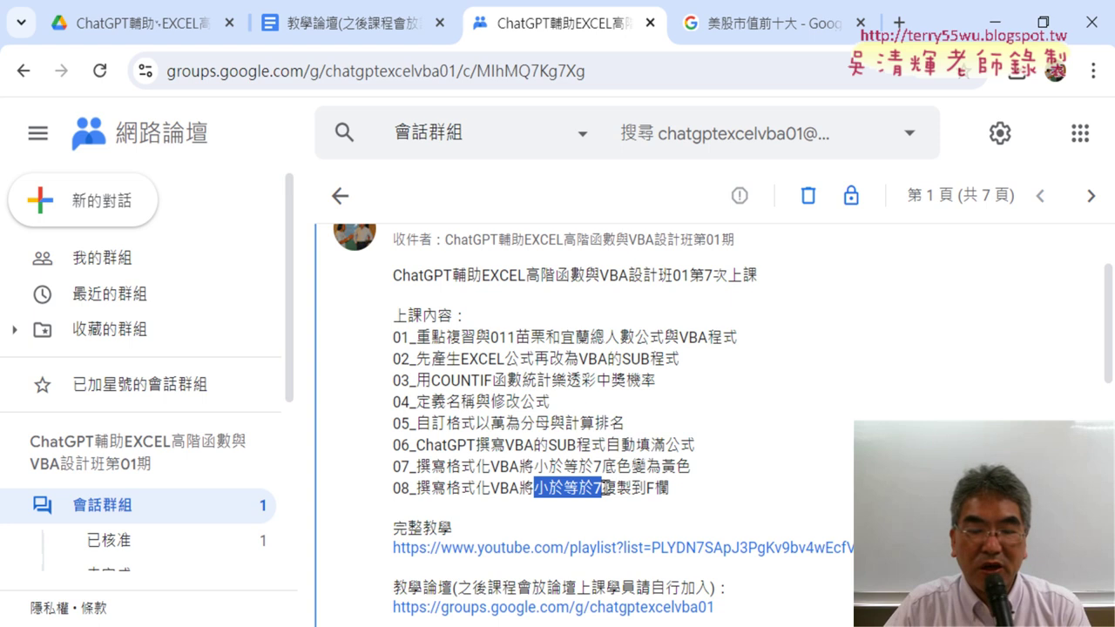
drag(646, 489, 677, 489)
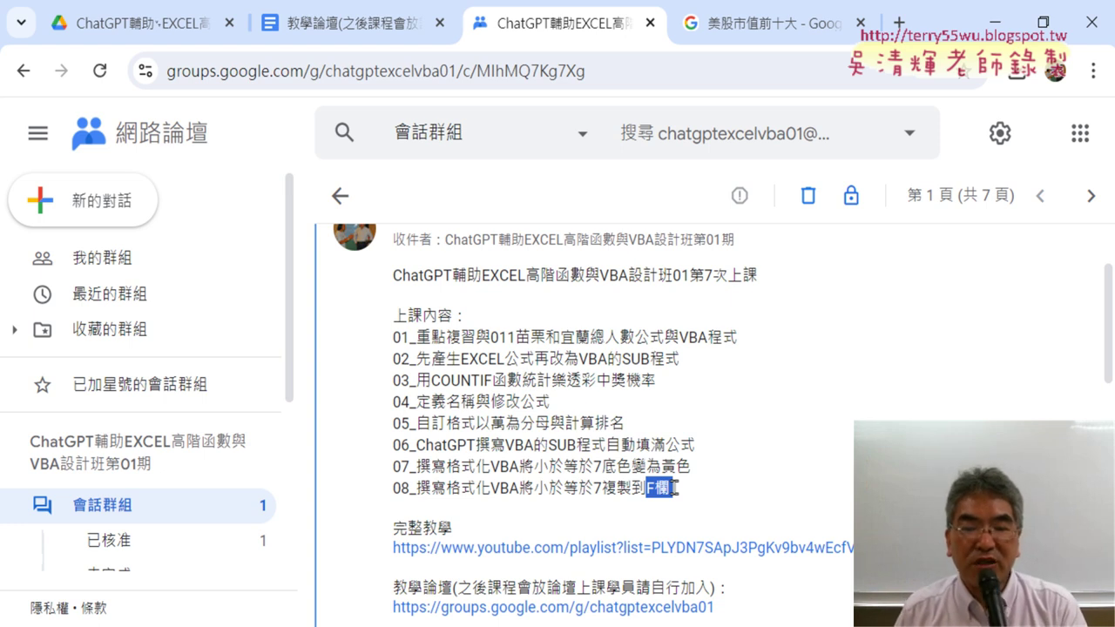
Step: Open the lesson's YouTube playlist and zoom the page out to 90%
click(736, 548)
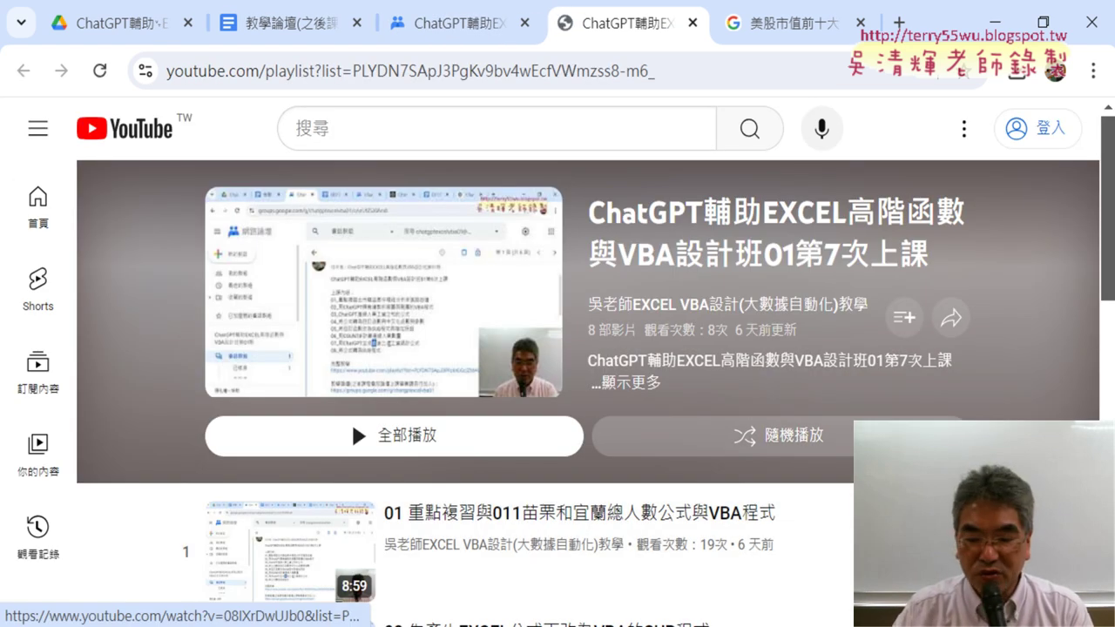
key(ctrl+minus)
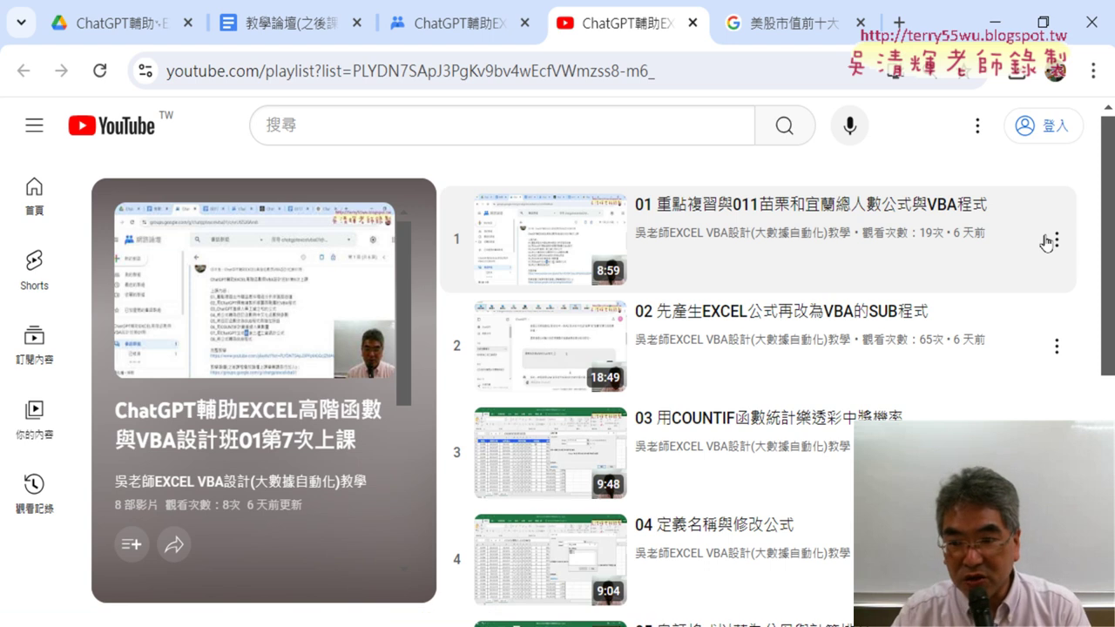
scroll(1045, 241, down, 2)
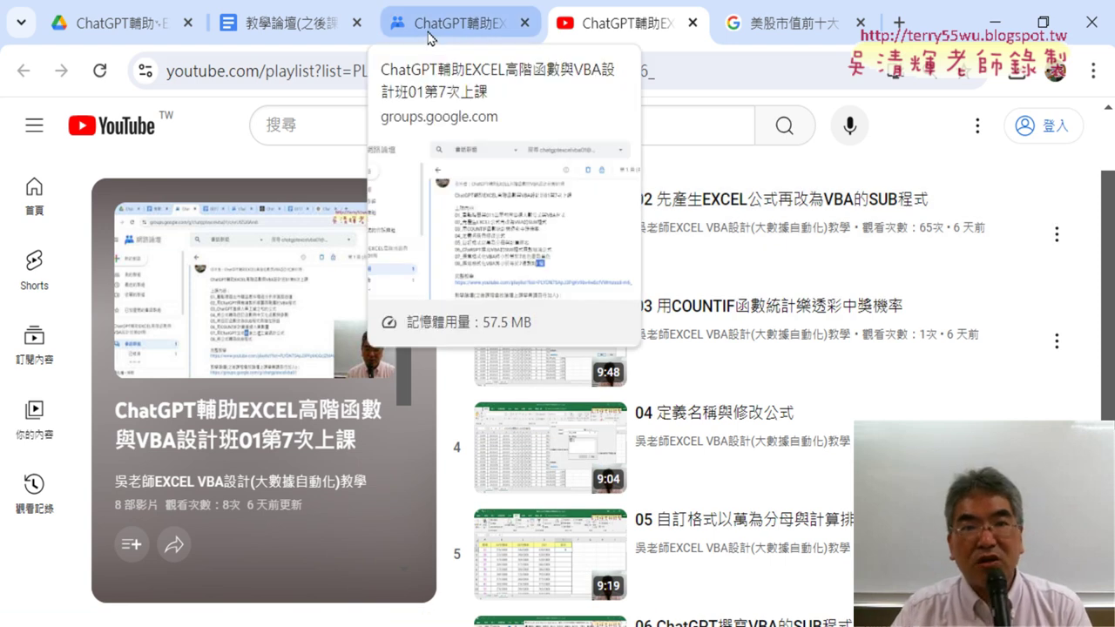
Step: Open the _雲端白板畫面 folder in Google Drive, then go back to the lesson post
click(144, 21)
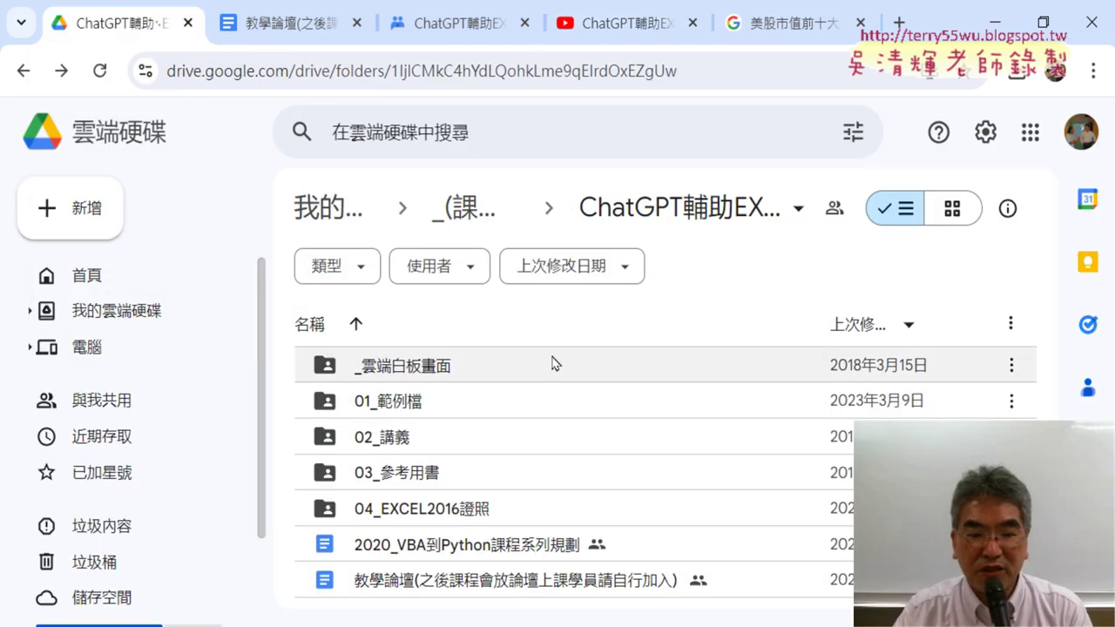
double_click(510, 373)
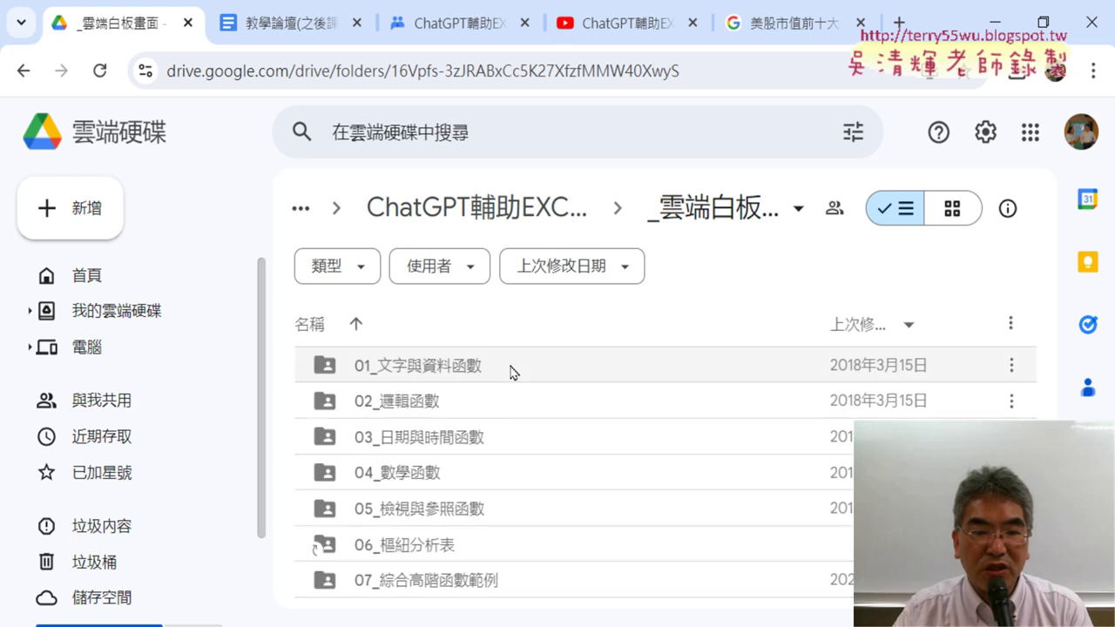
click(462, 25)
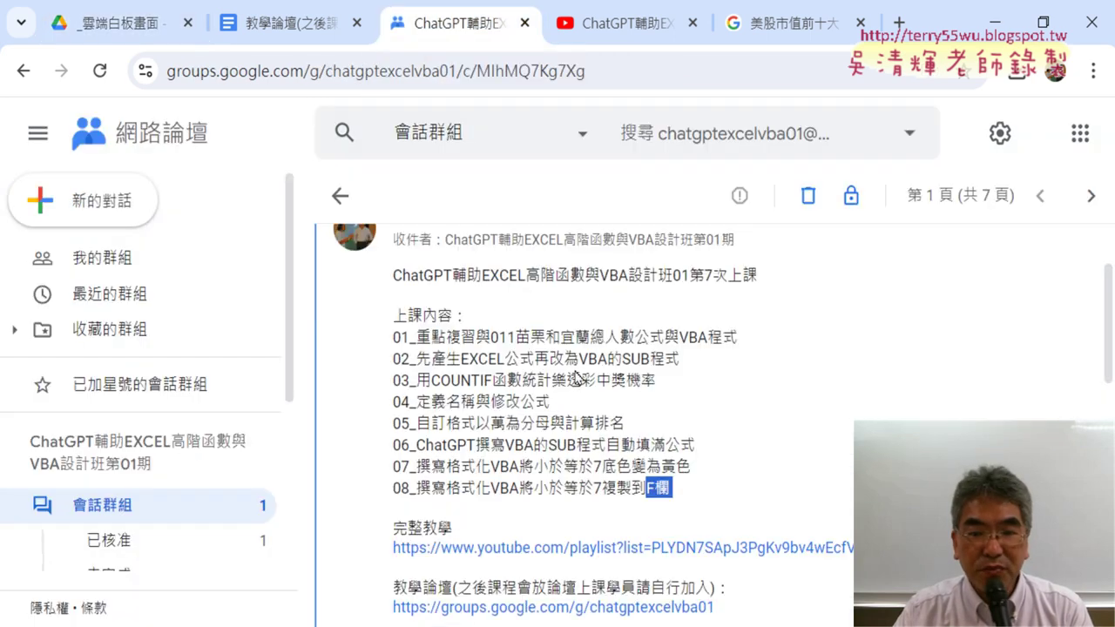
Step: Highlight 樂透彩中獎機率 in item 03 of the seventh-lesson post
drag(552, 381, 654, 383)
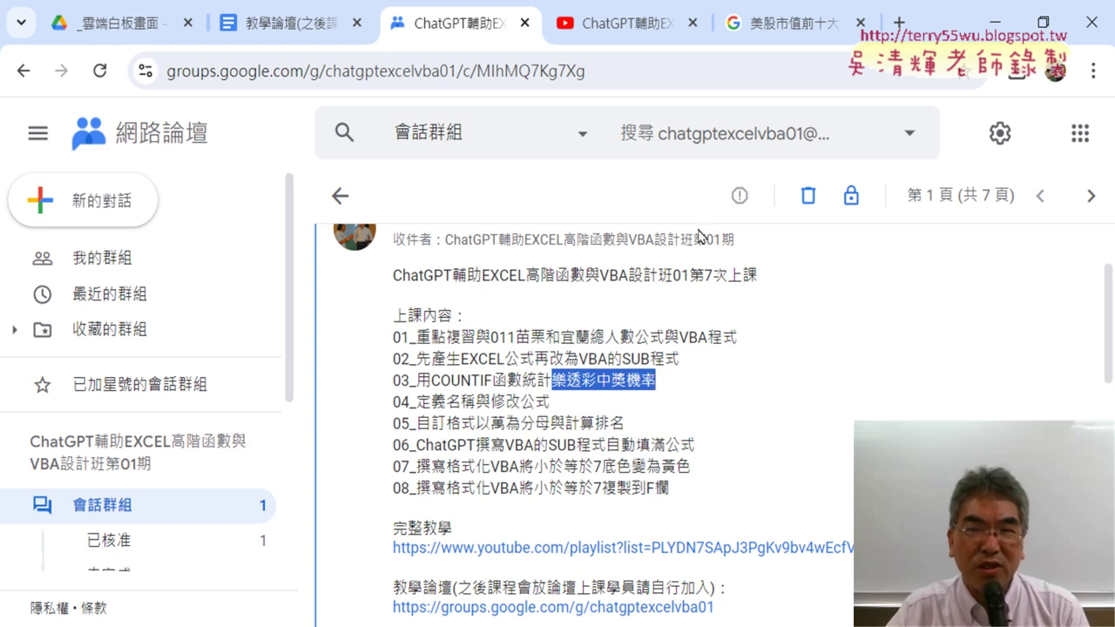
click(786, 24)
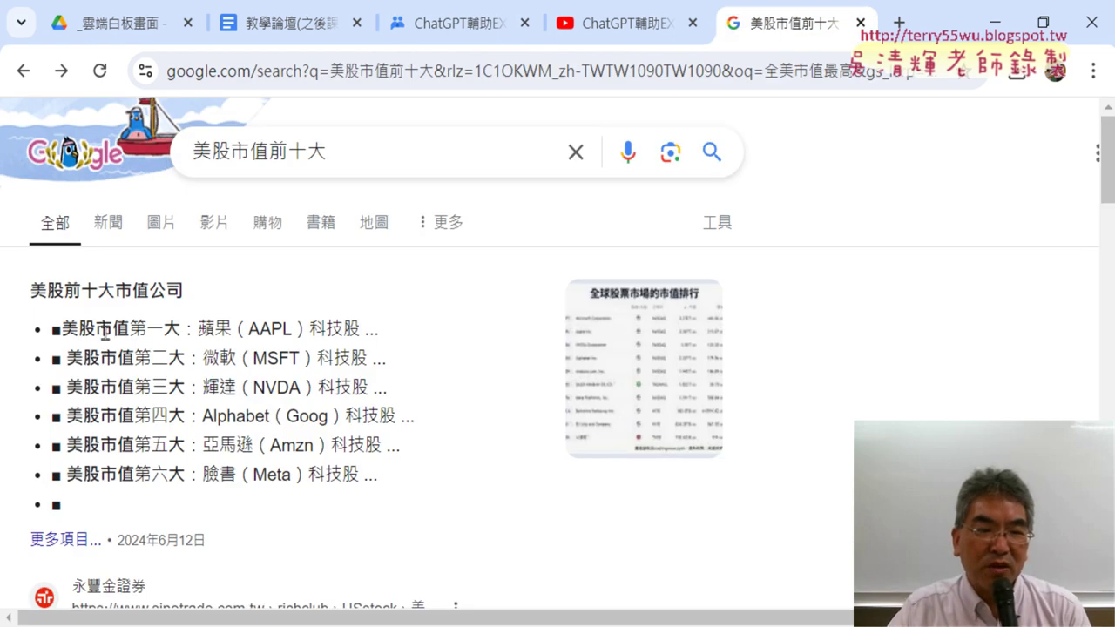
drag(199, 328, 233, 329)
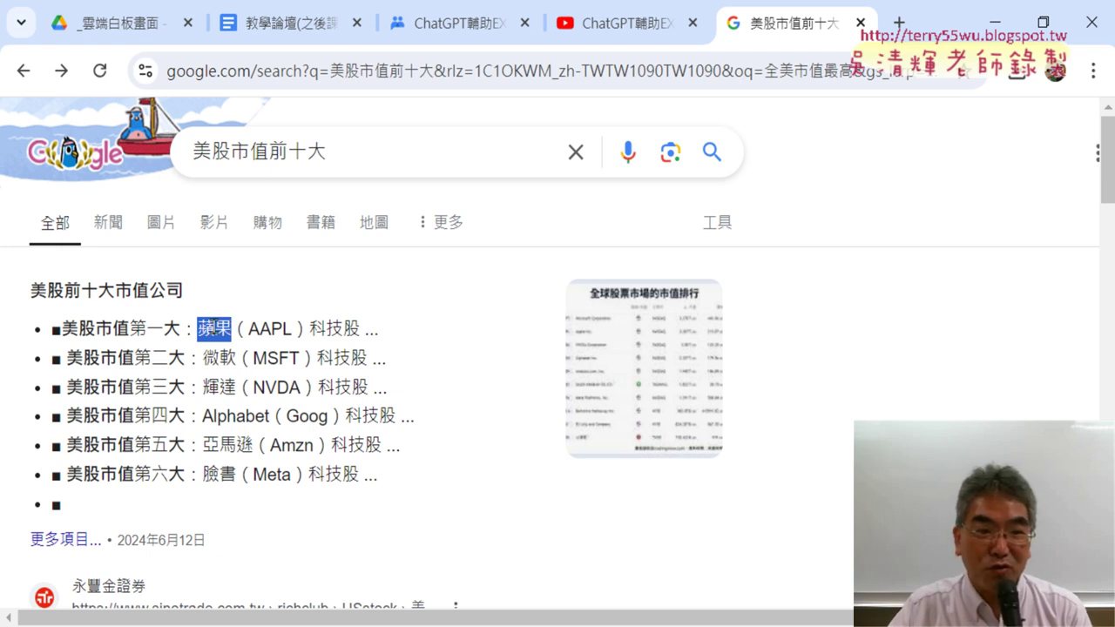
double_click(212, 388)
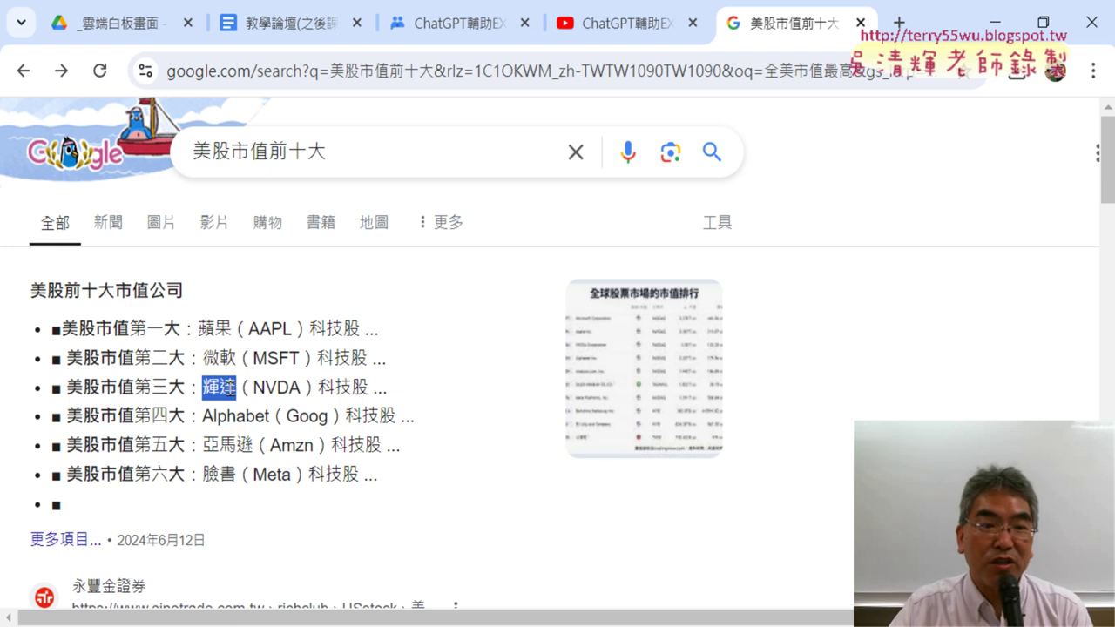
double_click(222, 357)
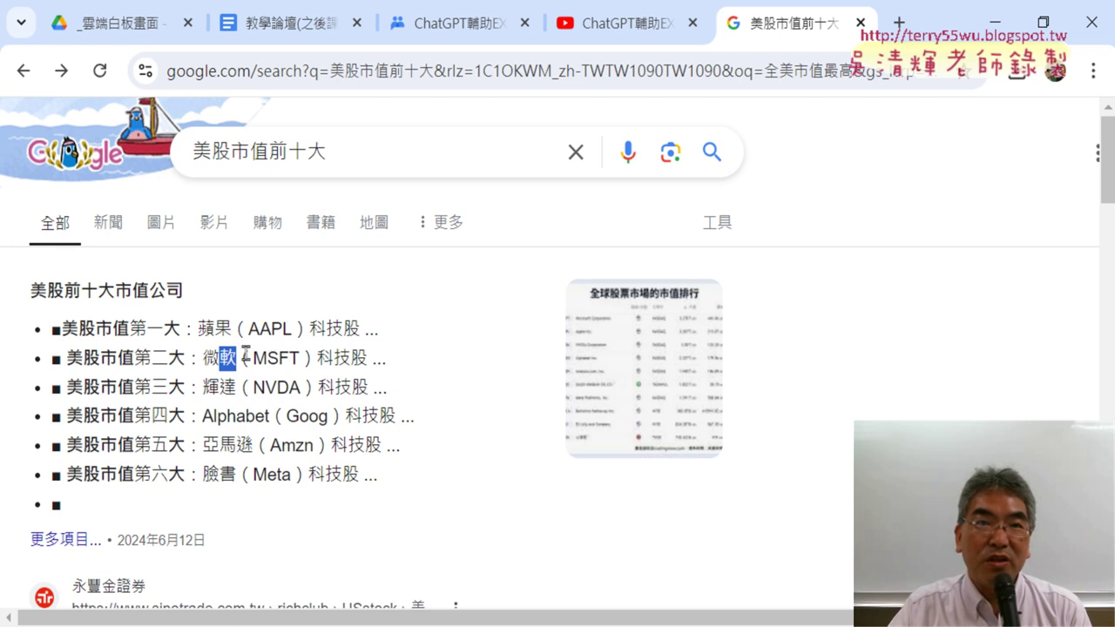
drag(199, 328, 234, 329)
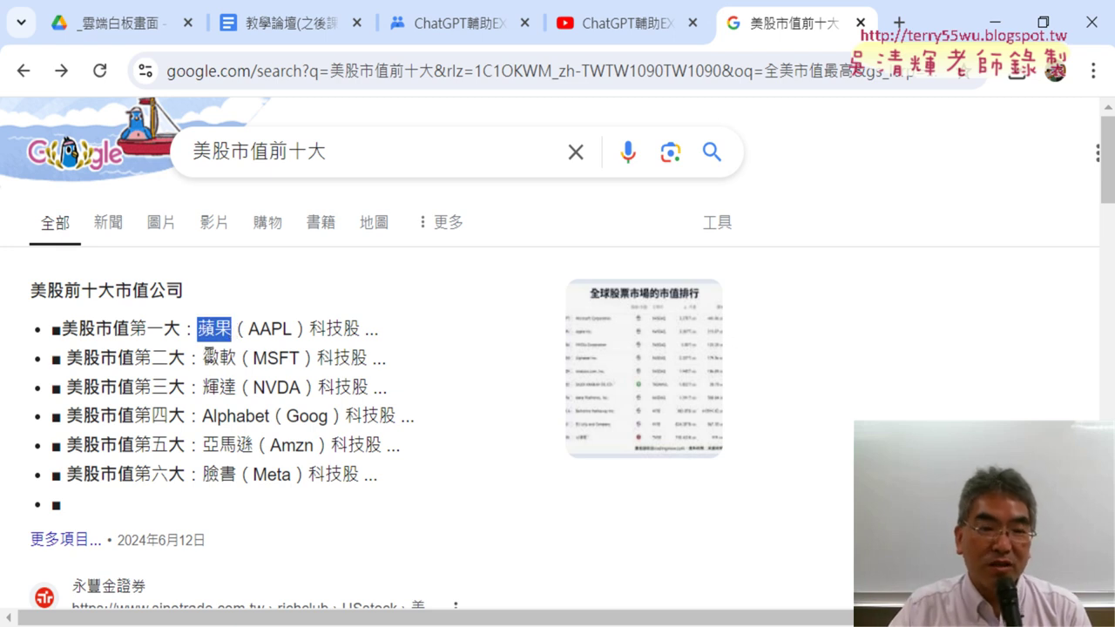
drag(203, 357, 236, 359)
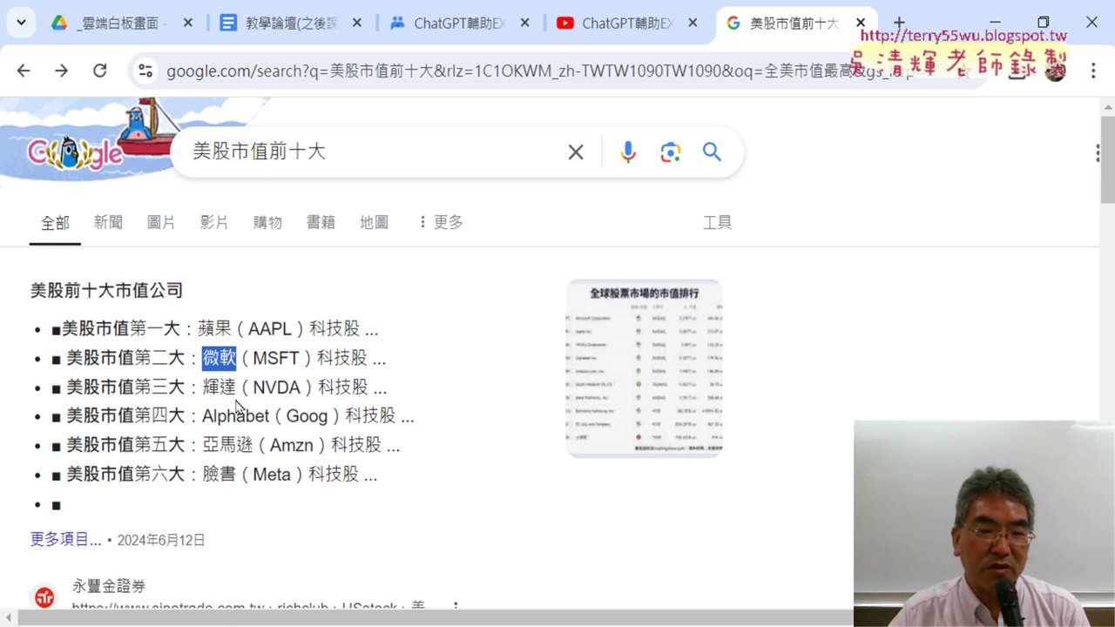
double_click(225, 390)
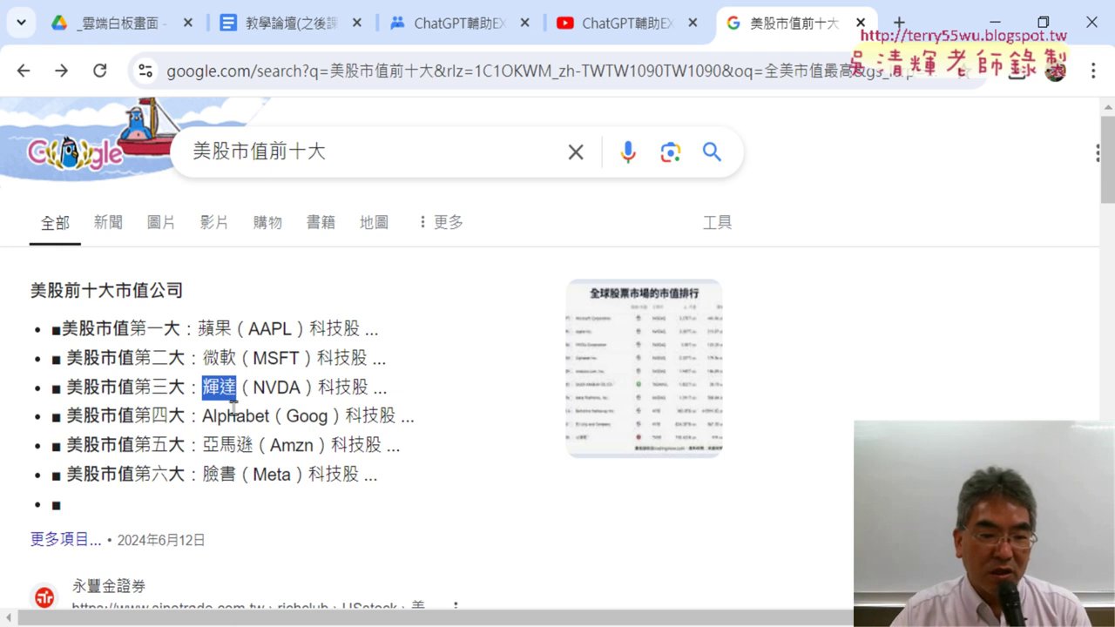
drag(209, 415, 271, 417)
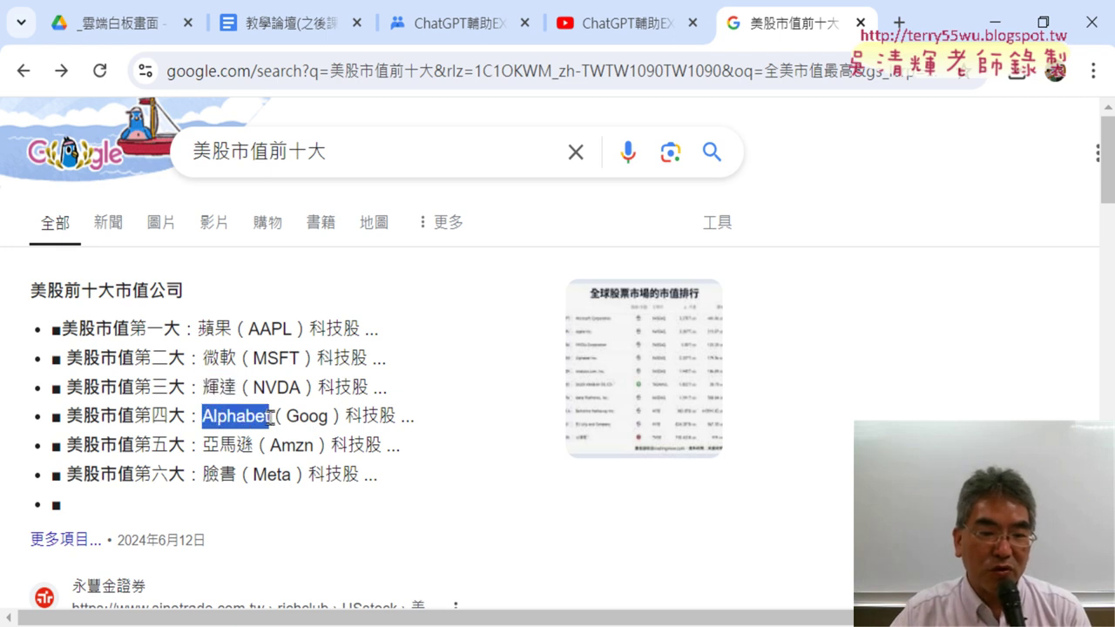
drag(205, 445, 254, 444)
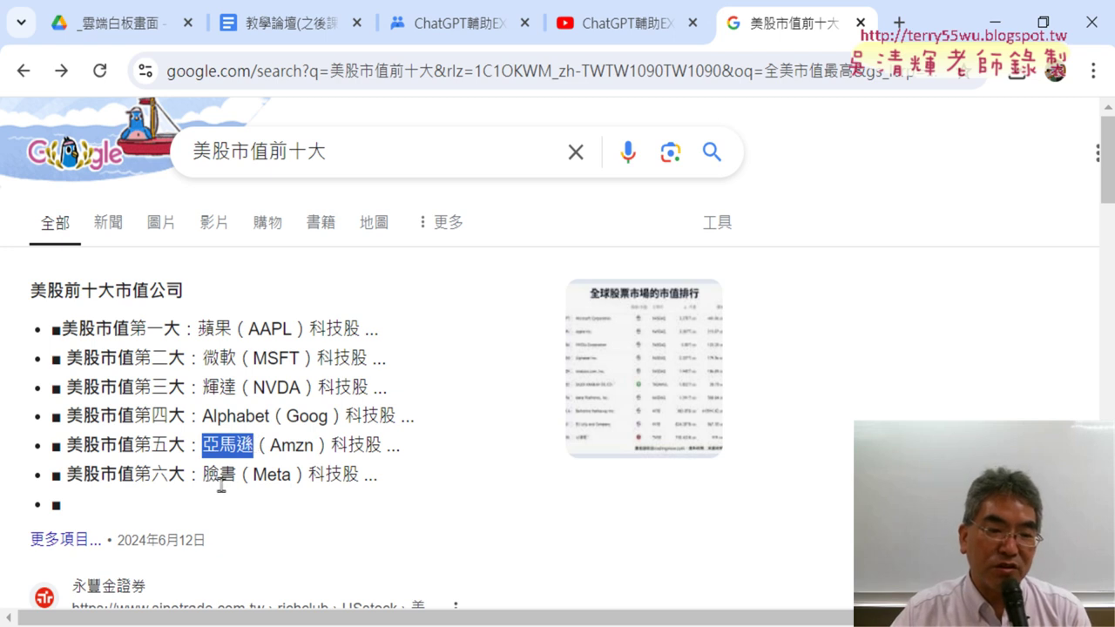
drag(204, 474, 235, 473)
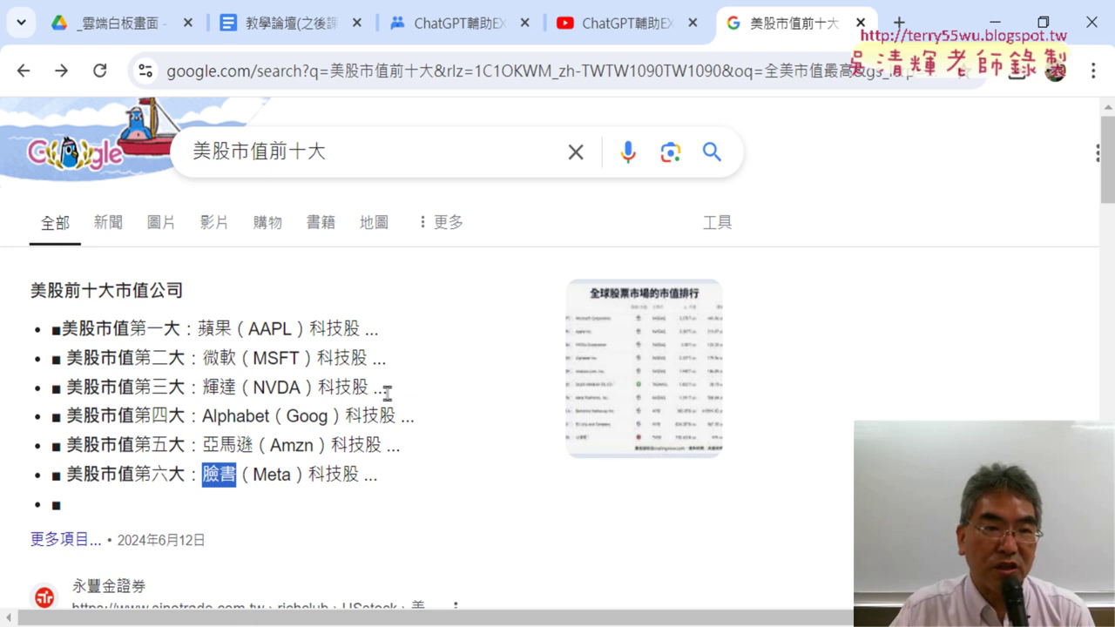
Step: Open 大樂透歷史資料下載.docx from the 04_數學函數 folder in Google Drive
click(140, 17)
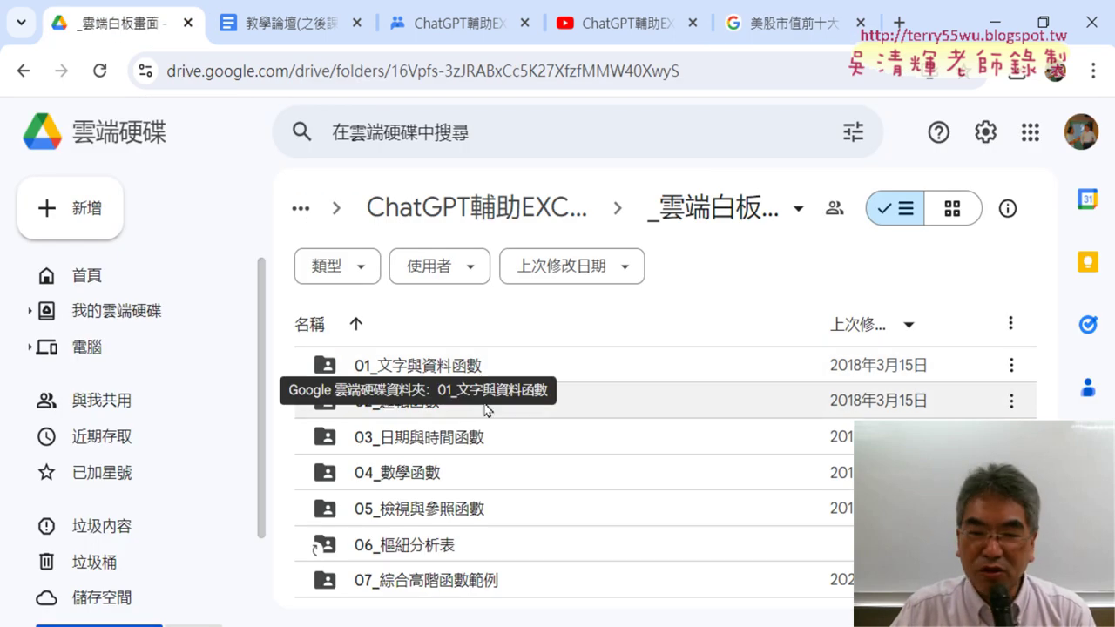
click(475, 482)
double_click(474, 483)
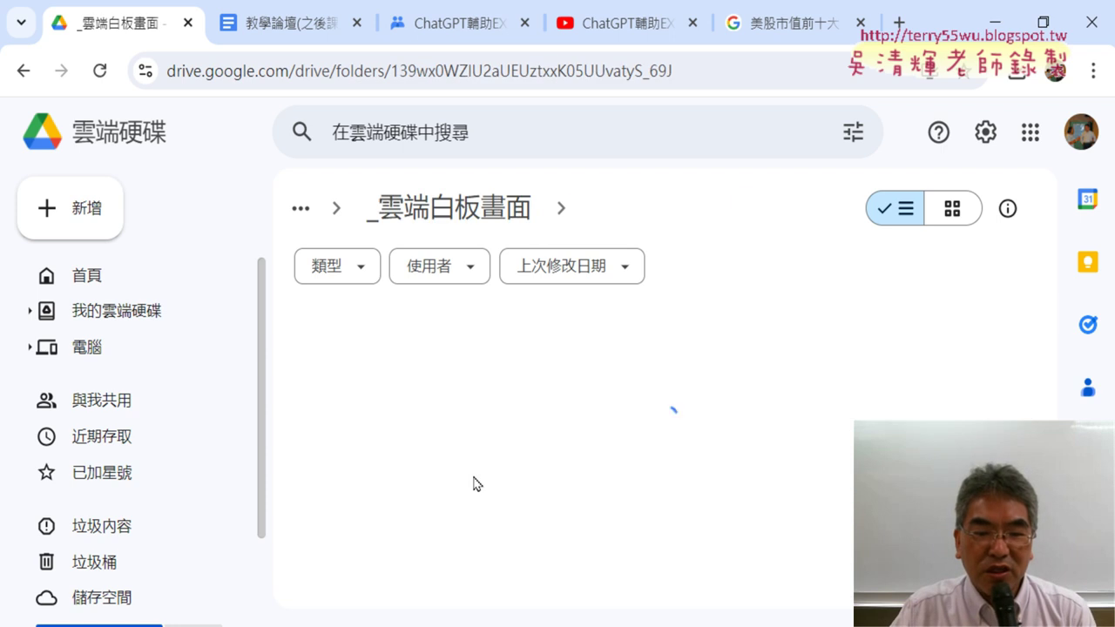
scroll(474, 482, down, 1)
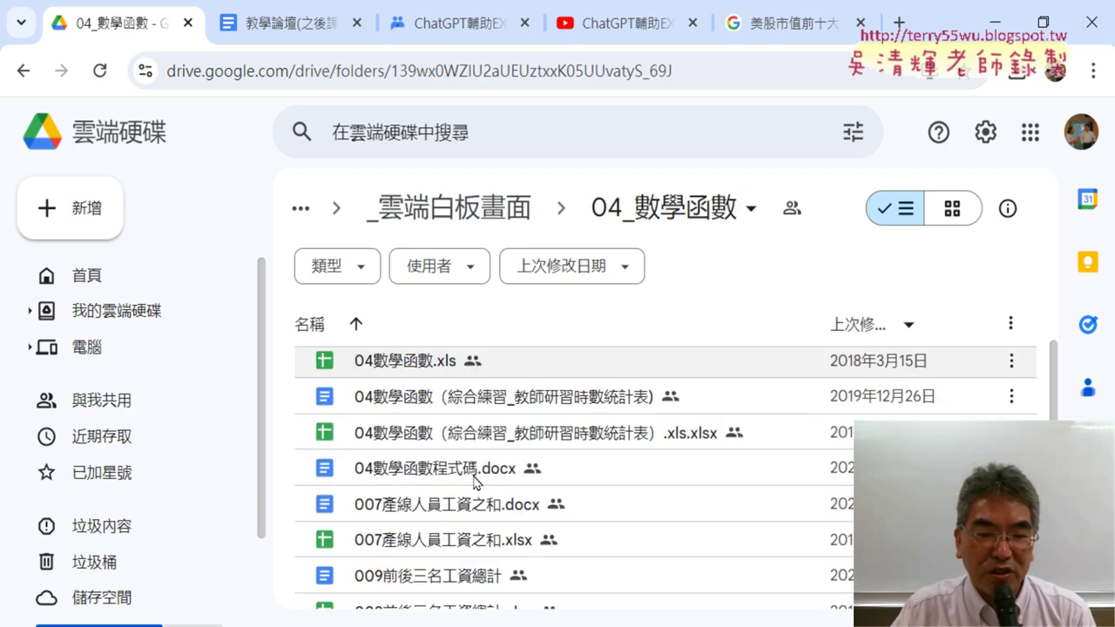
scroll(475, 481, down, 1)
scroll(474, 482, down, 1)
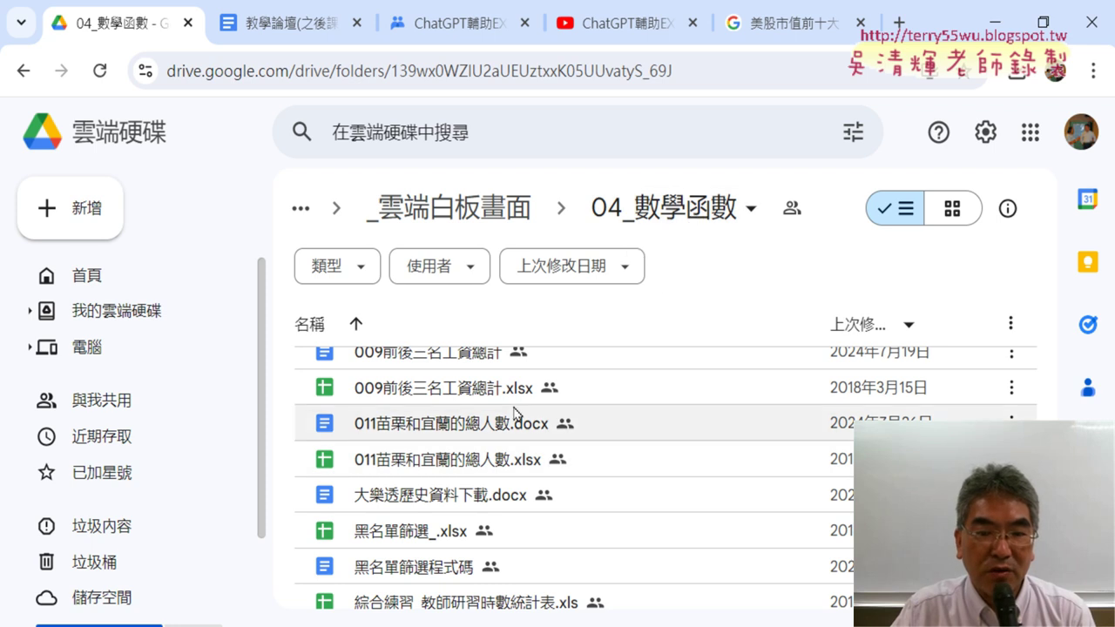
click(388, 498)
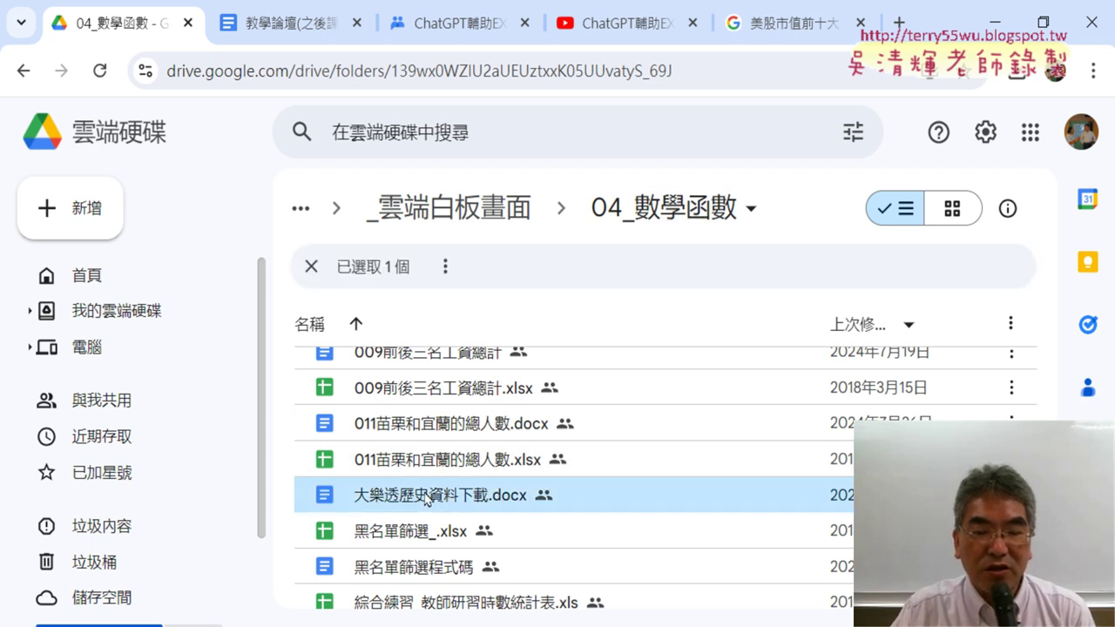
double_click(477, 498)
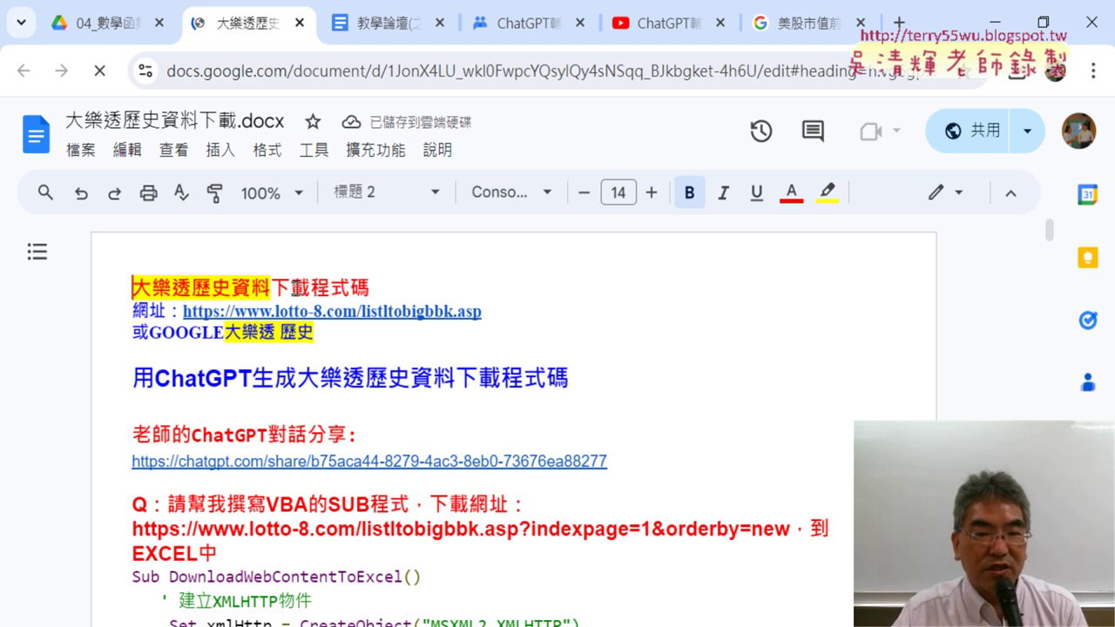
Step: Follow the document's lotto-8 link to the 大樂透 draw history page
click(388, 312)
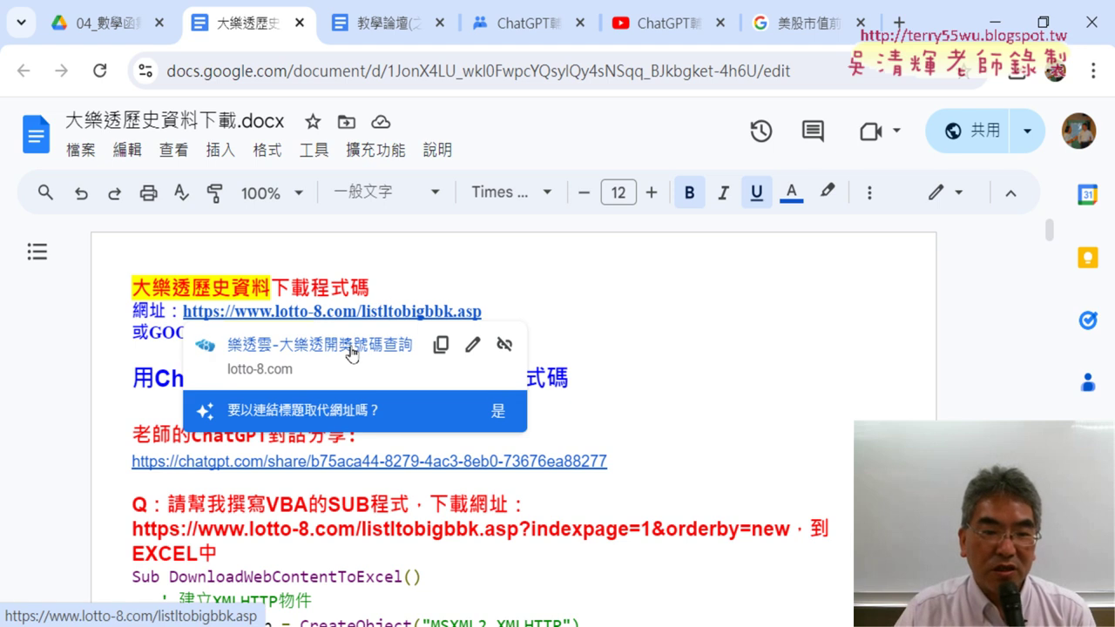
click(351, 348)
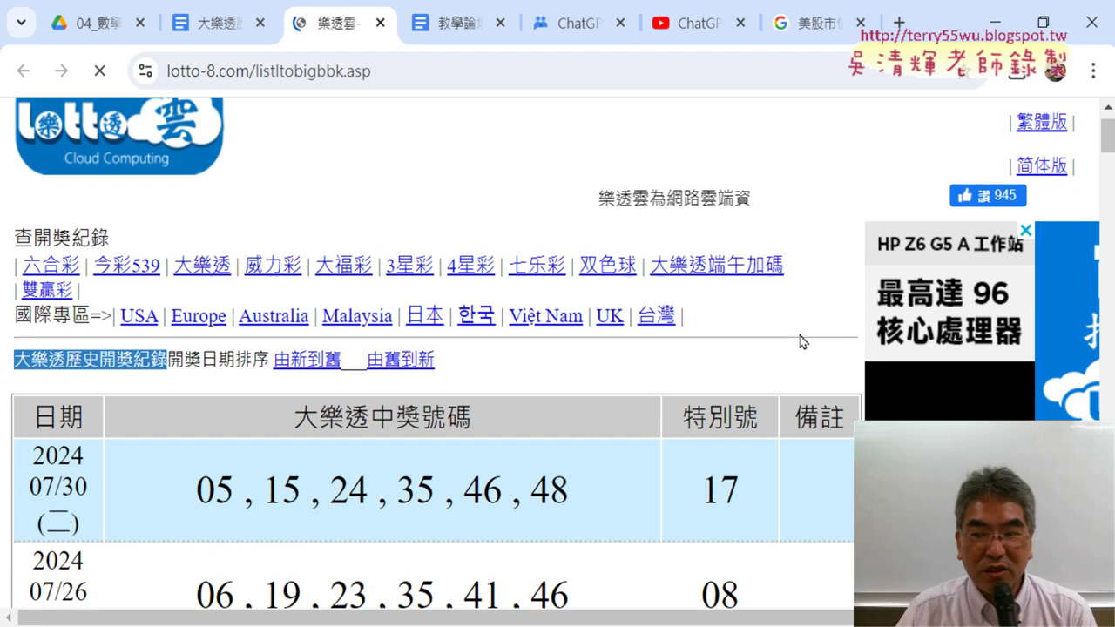
scroll(802, 341, down, 7)
Step: Dismiss the full-page ad and reopen the lotto-8 history page from the doc's link
scroll(670, 341, up, 3)
scroll(671, 341, up, 1)
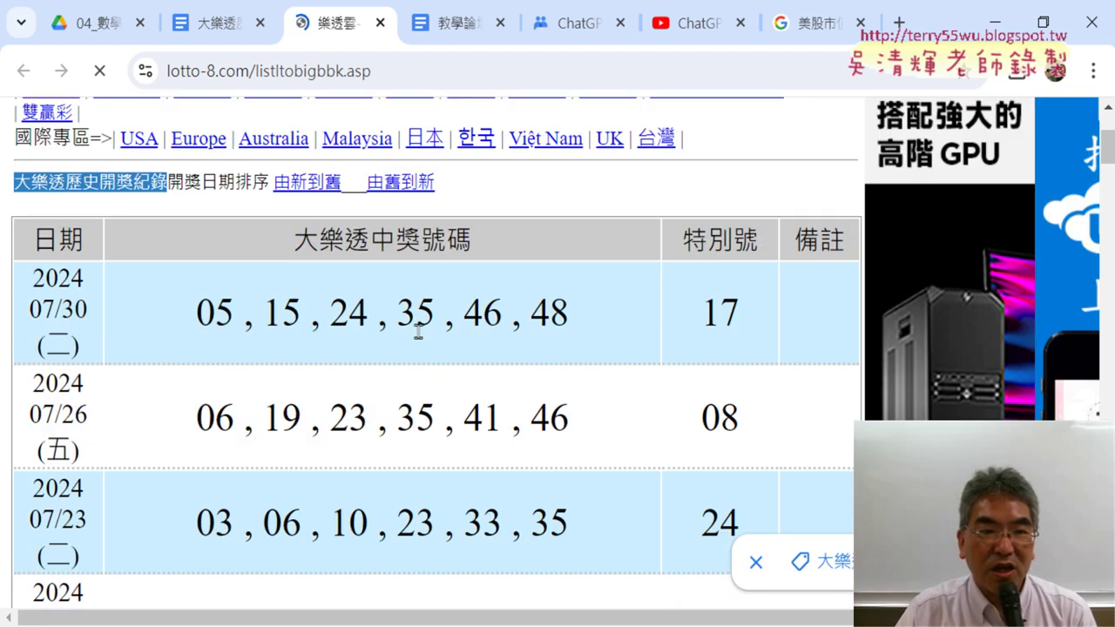
click(331, 70)
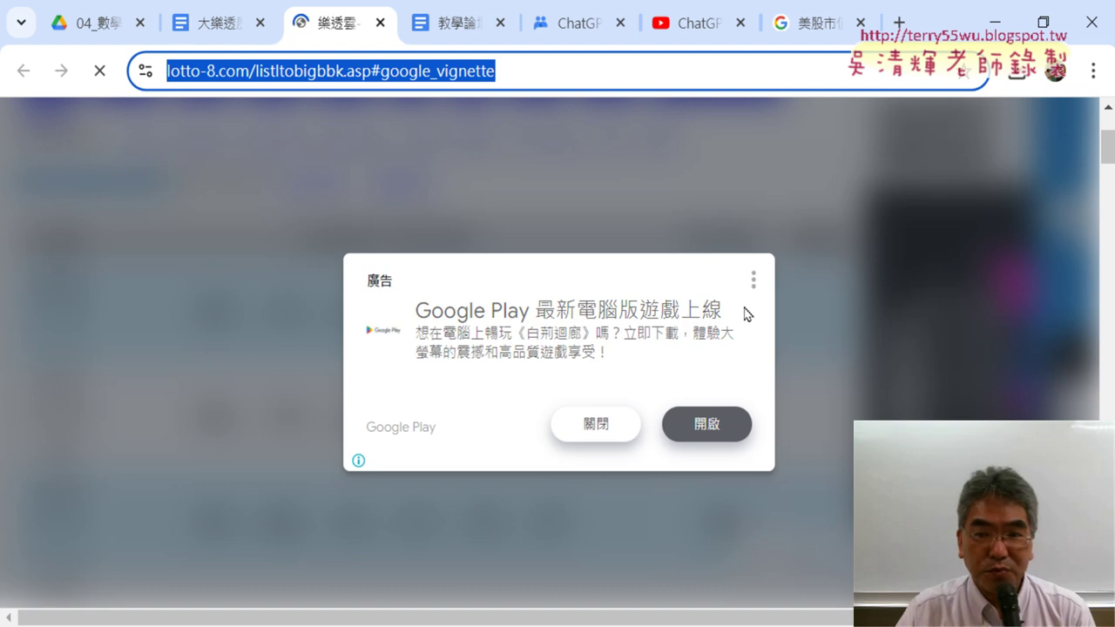
click(594, 424)
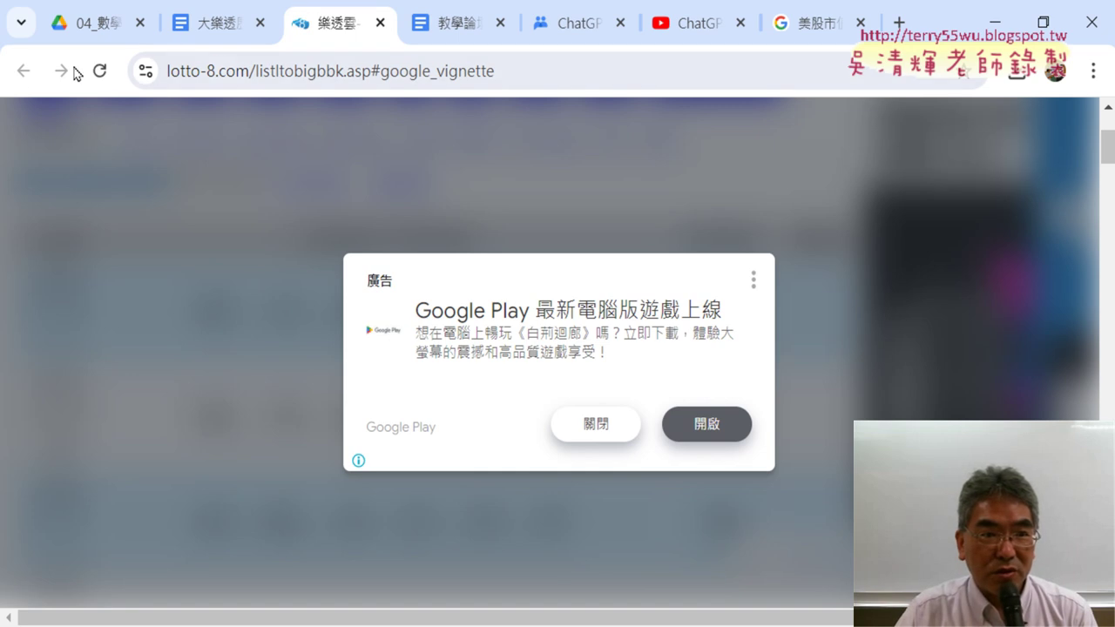
click(380, 22)
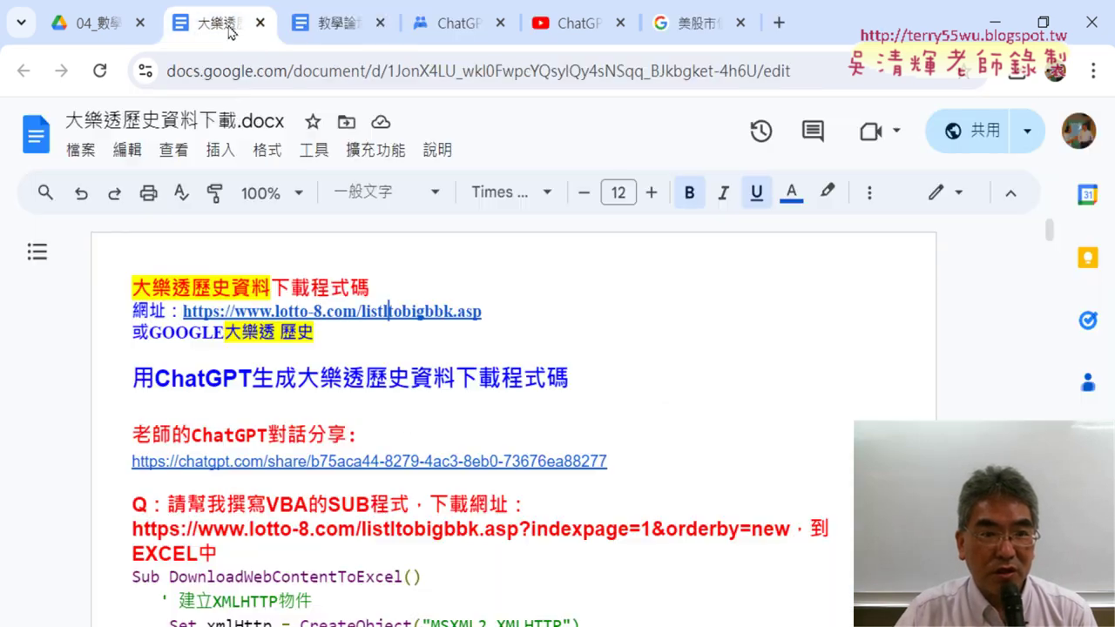
click(274, 311)
click(301, 343)
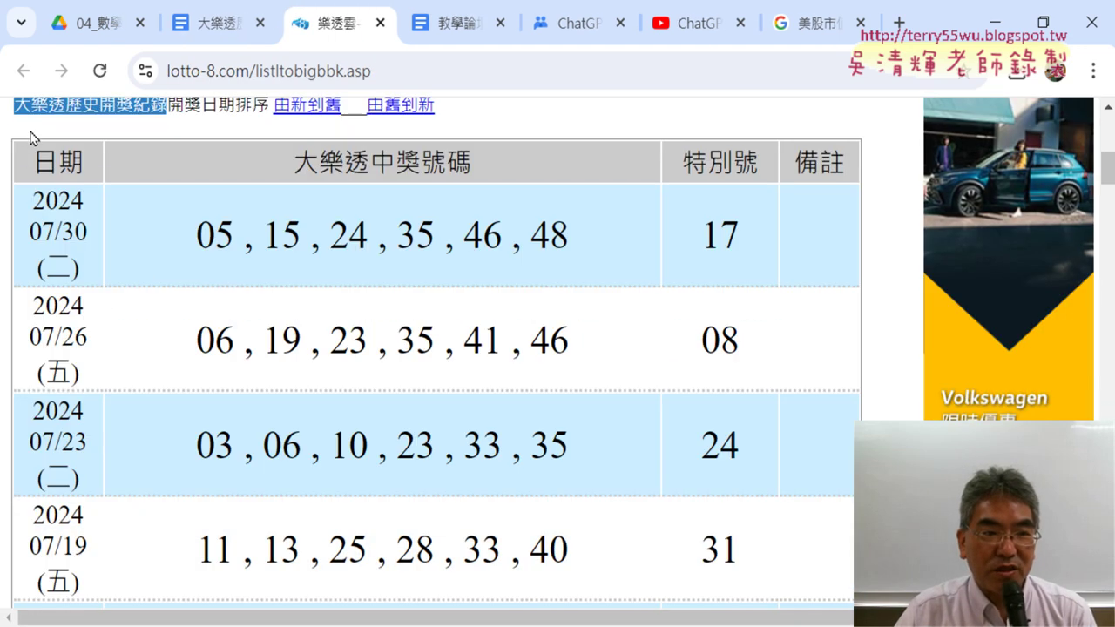
Step: Highlight the 大樂透中獎號碼 and 特別號 headers and the newest draw date 2024/07/30
mouse_move(35, 130)
mouse_down()
mouse_move(394, 265)
mouse_move(96, 165)
mouse_up()
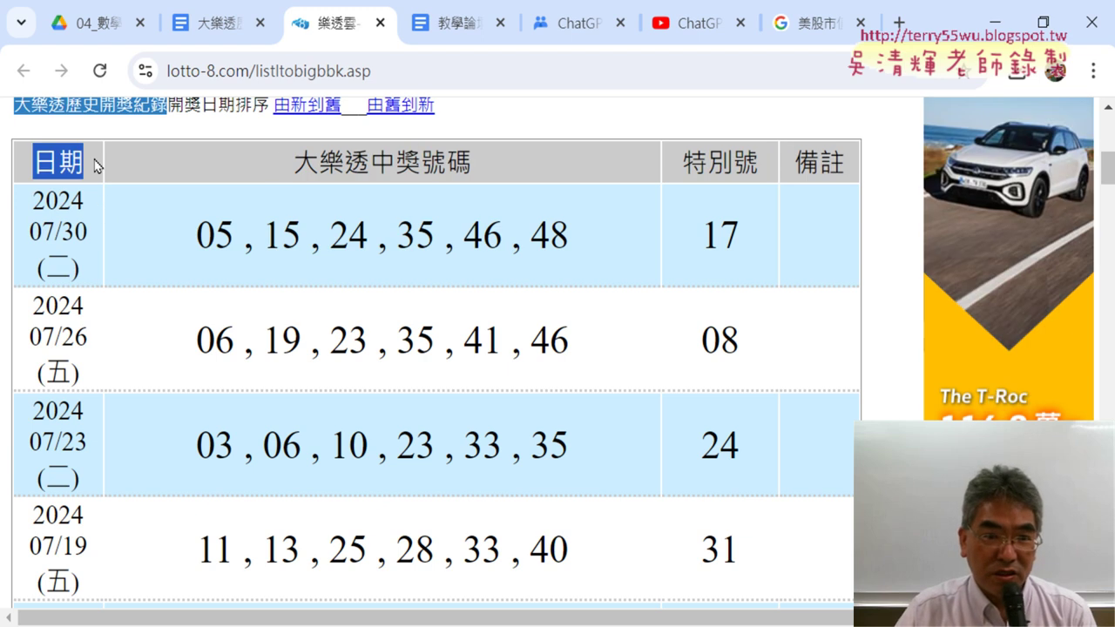
drag(291, 162, 510, 162)
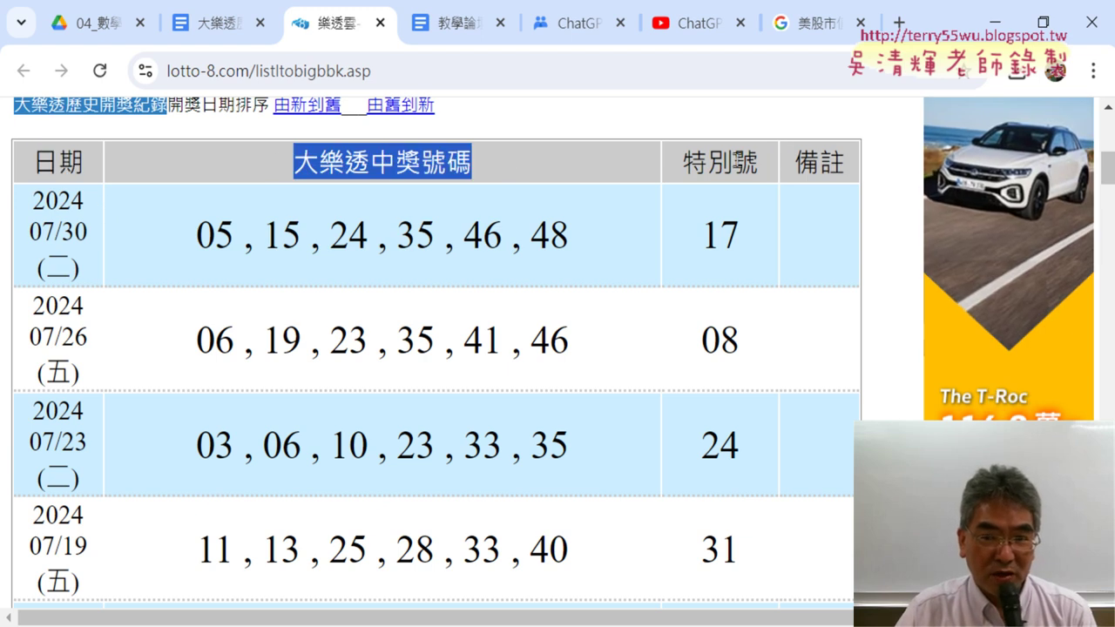
drag(681, 162, 760, 162)
click(719, 162)
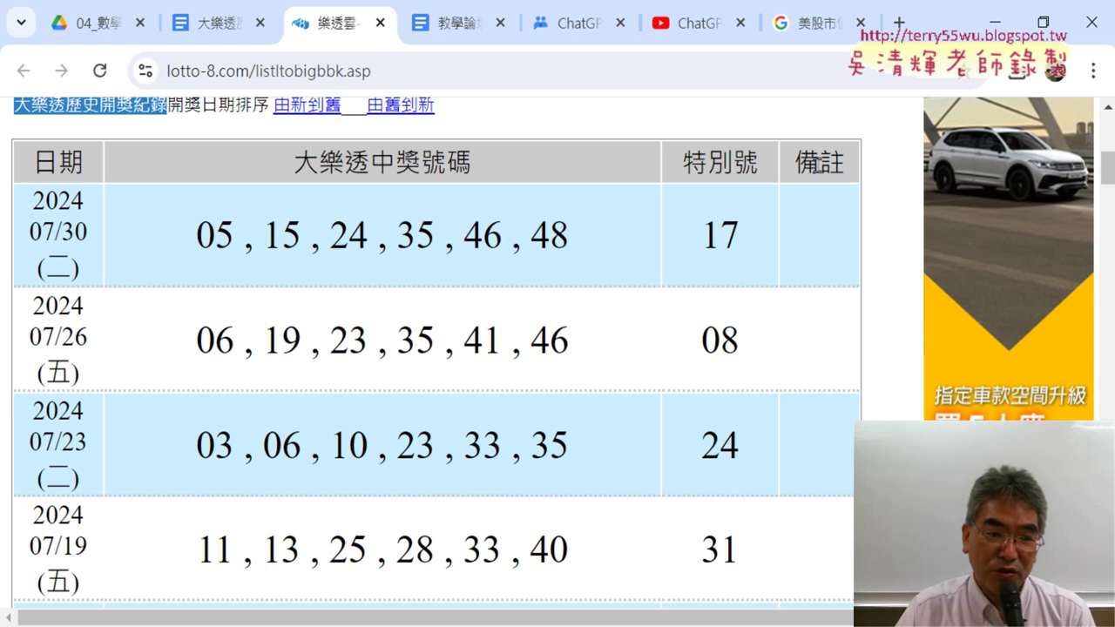
mouse_move(31, 192)
mouse_down()
mouse_move(85, 237)
mouse_move(68, 230)
mouse_up()
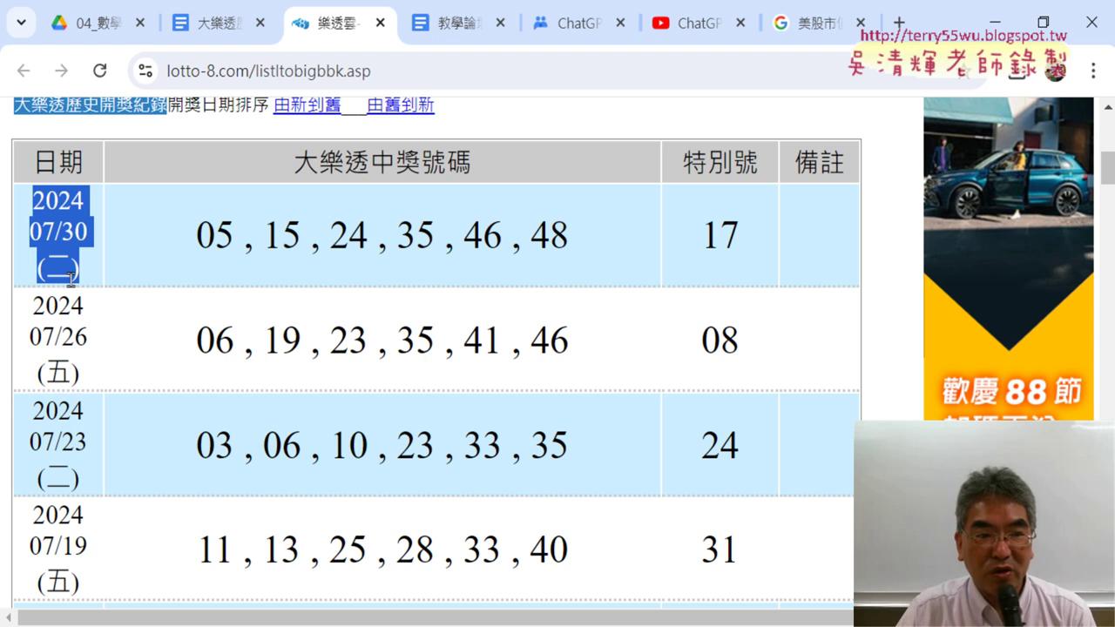
Step: Highlight the 2024/07/30 draw's winning numbers and special number
drag(193, 233, 566, 241)
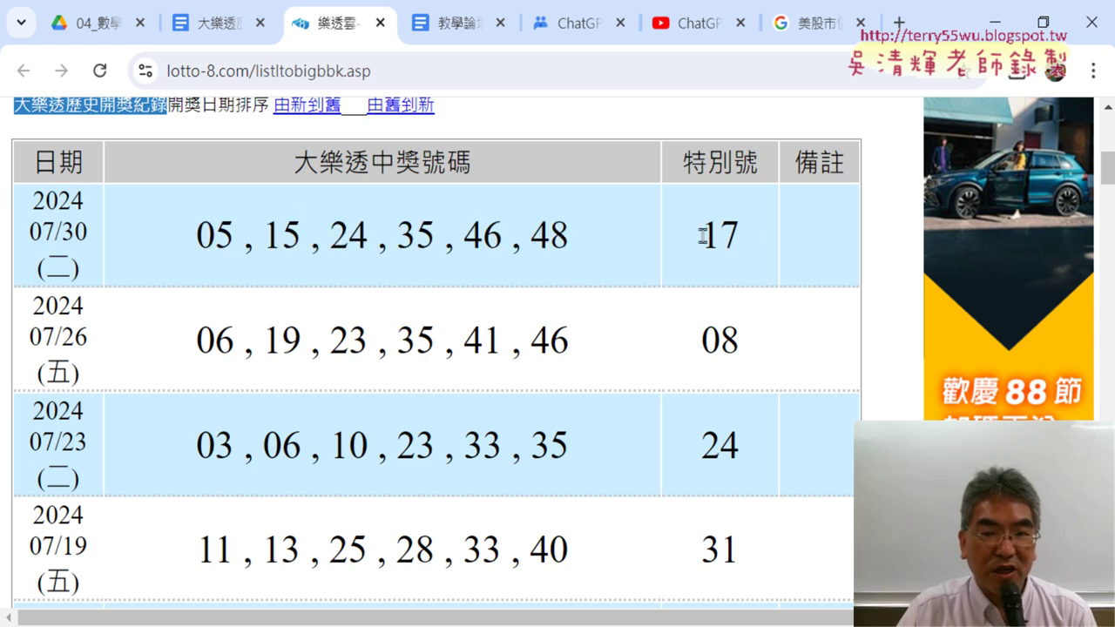
drag(702, 235, 765, 241)
scroll(57, 220, down, 1)
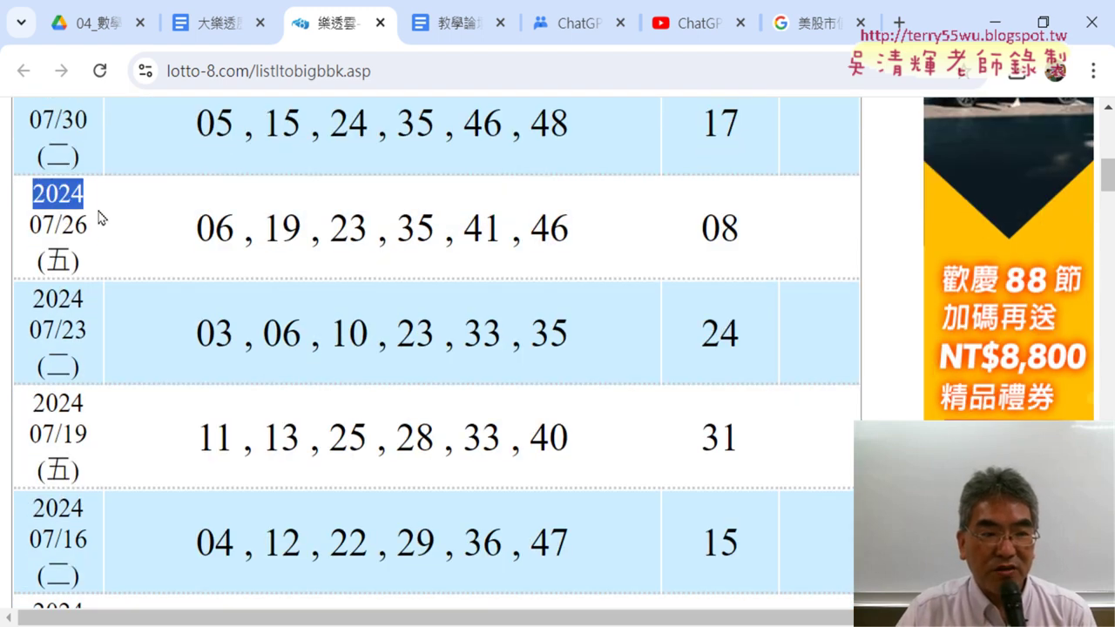
drag(57, 219, 416, 264)
Step: Scroll down to the [1]…[75] page links and mark the page 1 entry
scroll(568, 269, down, 2)
scroll(570, 272, down, 3)
scroll(568, 272, down, 5)
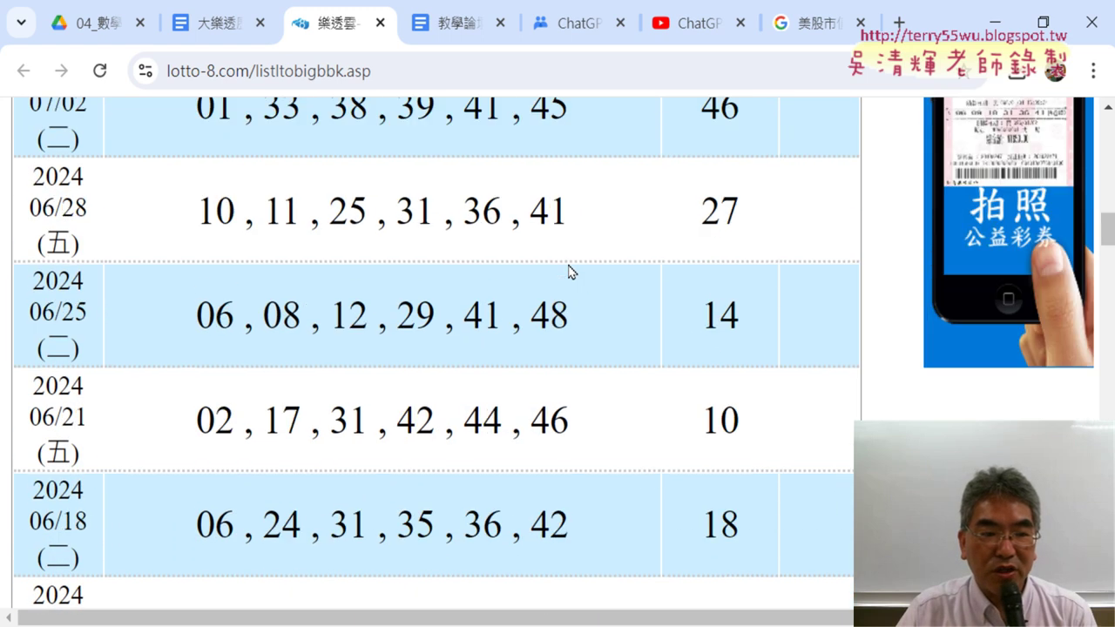
scroll(566, 271, down, 5)
scroll(566, 271, down, 4)
scroll(565, 269, down, 4)
scroll(564, 270, down, 3)
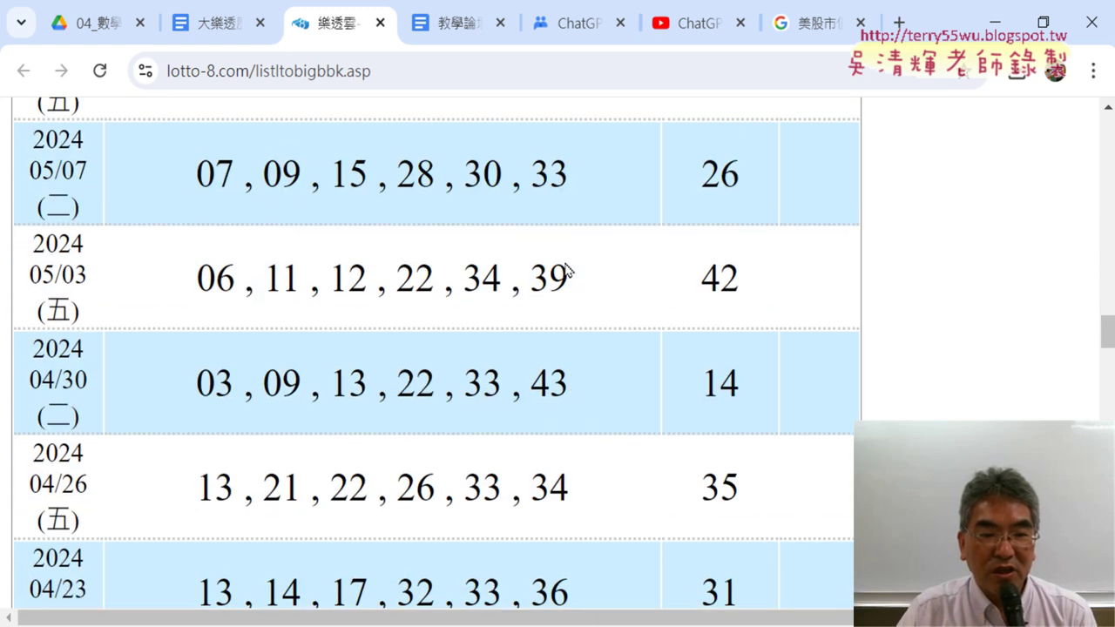
scroll(566, 269, down, 3)
scroll(566, 269, down, 3)
scroll(565, 261, up, 2)
scroll(565, 261, down, 3)
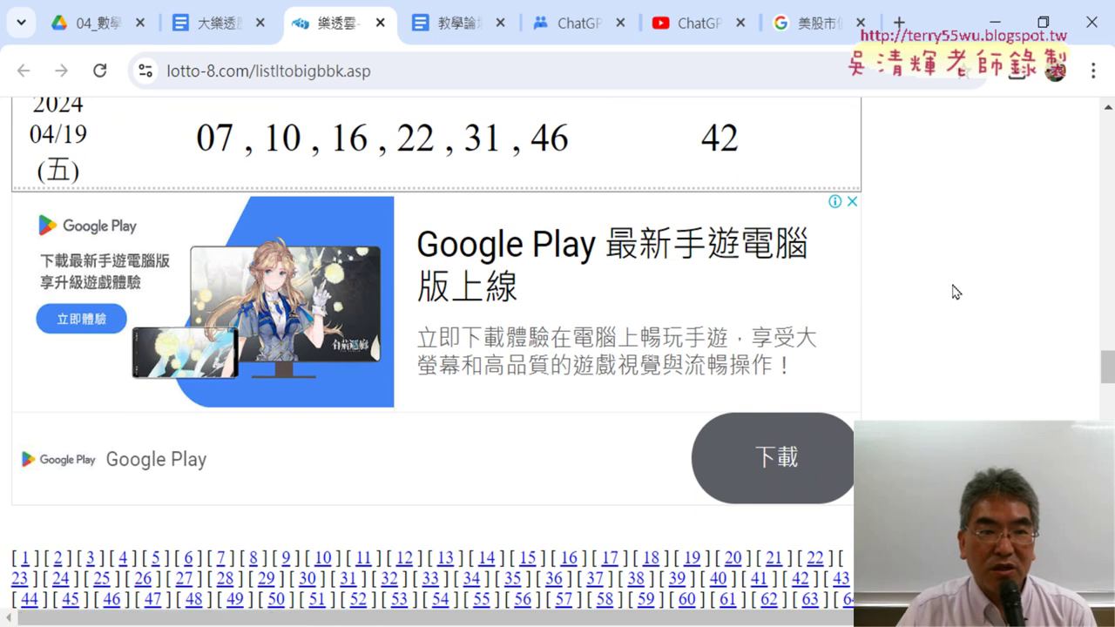
scroll(953, 291, down, 3)
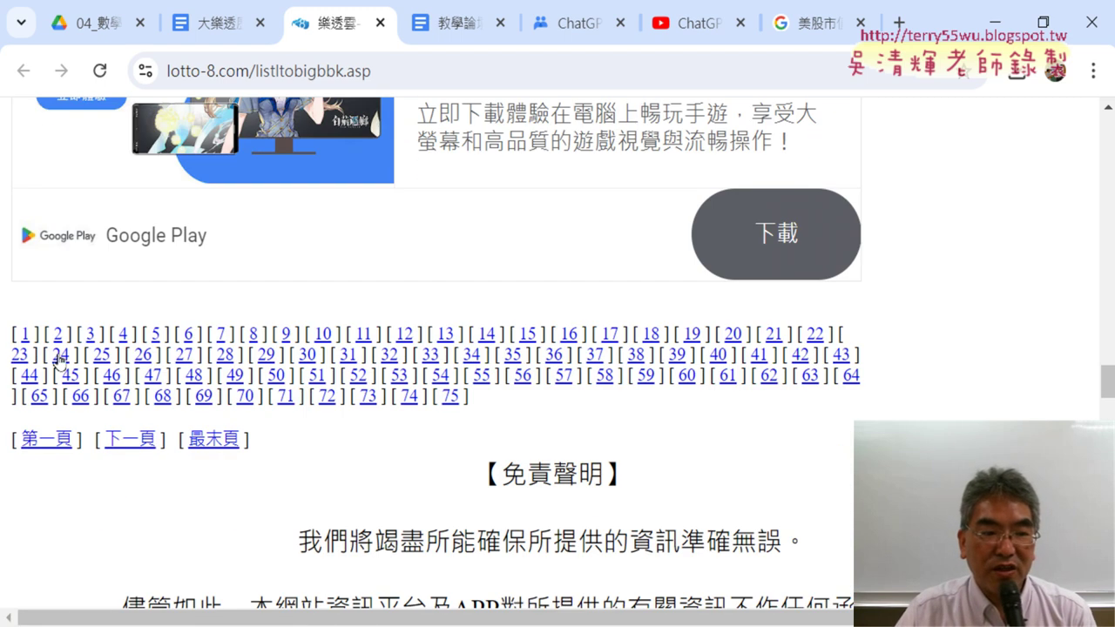
drag(13, 332, 41, 330)
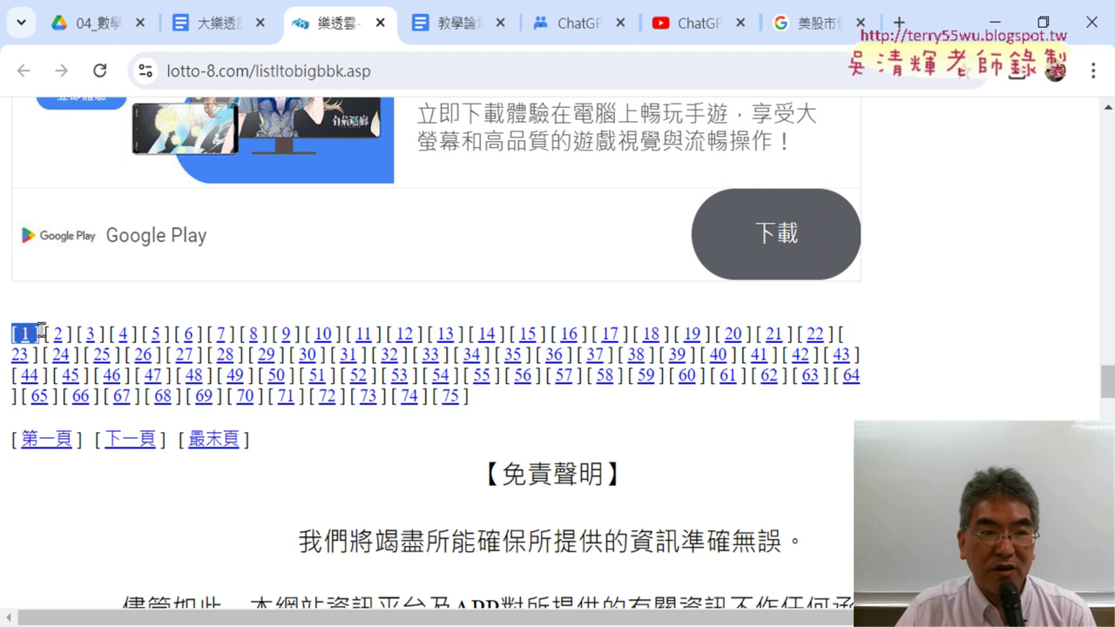
Step: Highlight 2024/04/19, the last draw listed on page 1
scroll(40, 330, up, 1)
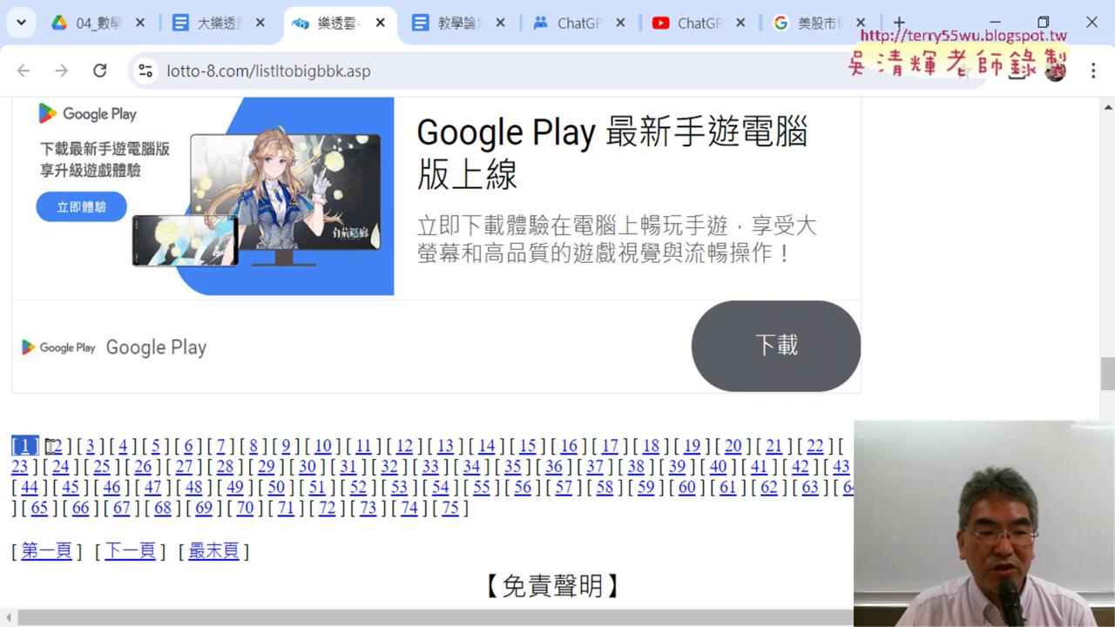
click(54, 446)
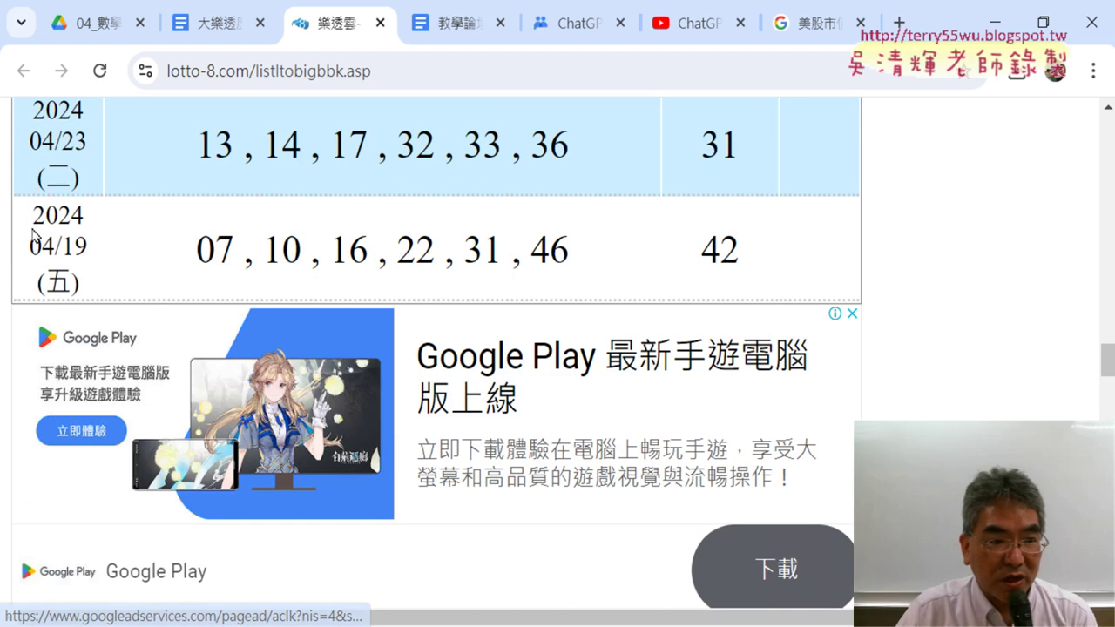
mouse_move(32, 231)
mouse_down()
mouse_move(82, 255)
mouse_move(84, 281)
mouse_up()
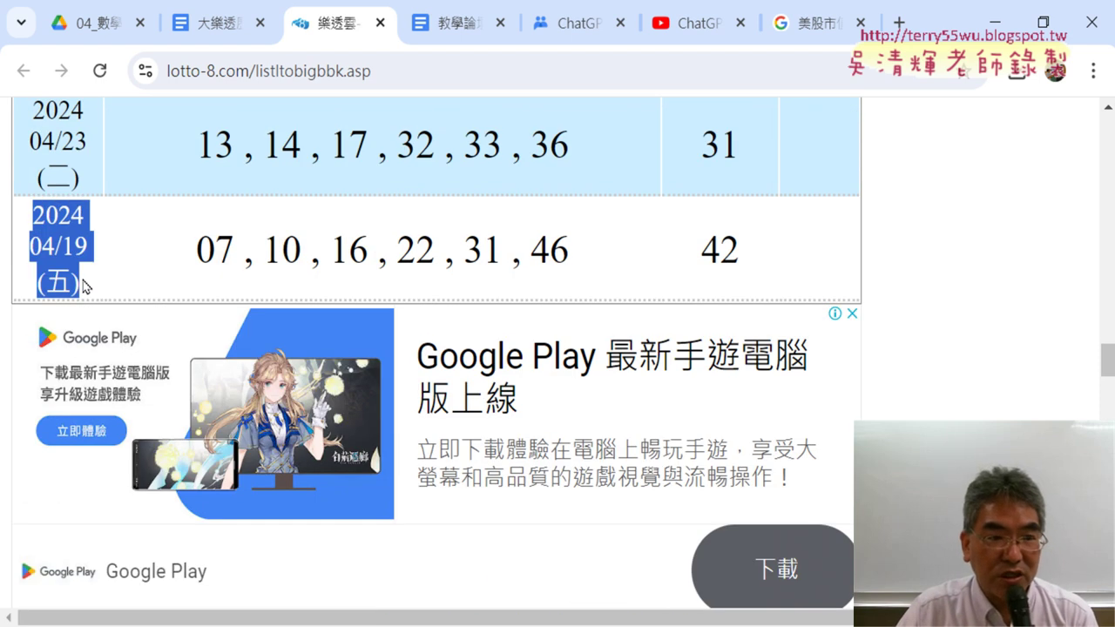
scroll(84, 289, down, 4)
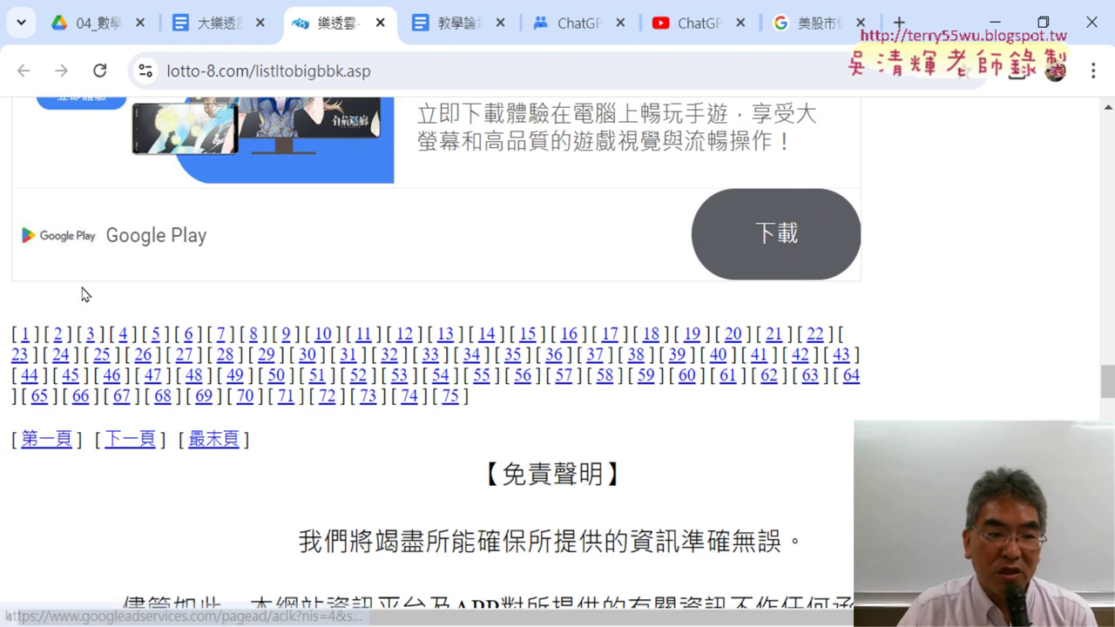
Step: Open page 2 of the history, highlight its first draw 2024/04/16, and scroll through its draws
click(62, 333)
scroll(68, 377, down, 3)
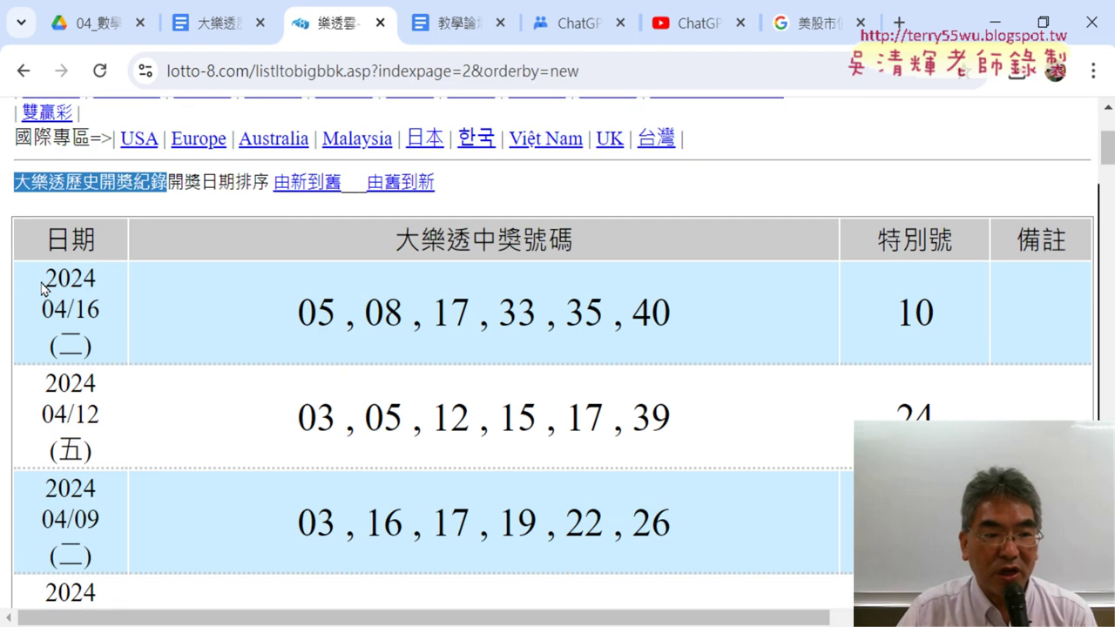
drag(43, 289, 103, 356)
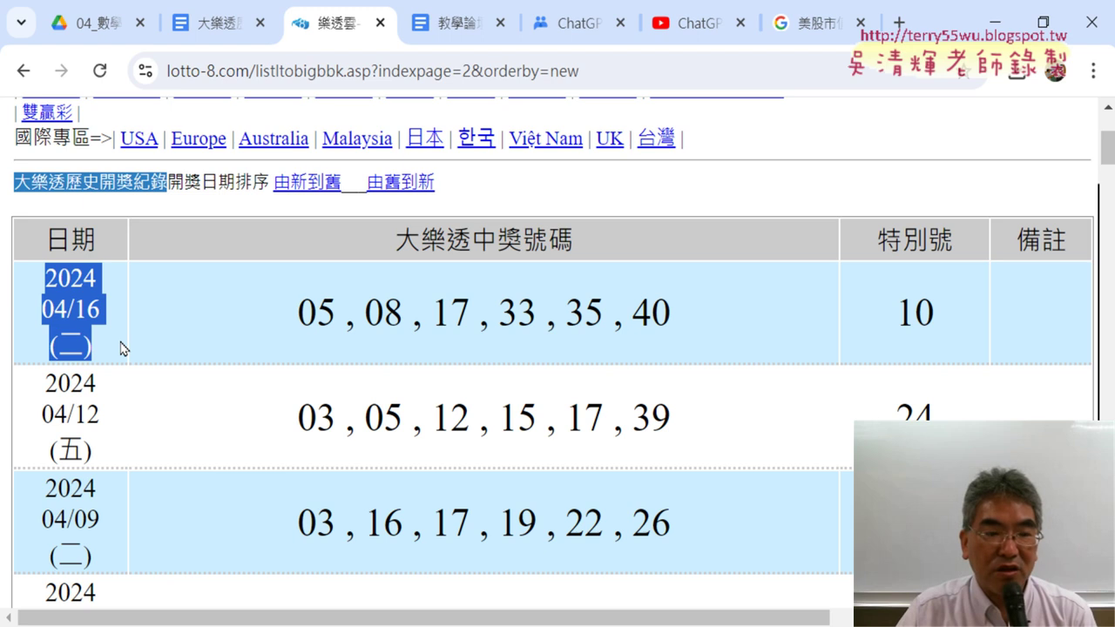
scroll(127, 415, down, 5)
scroll(127, 416, down, 10)
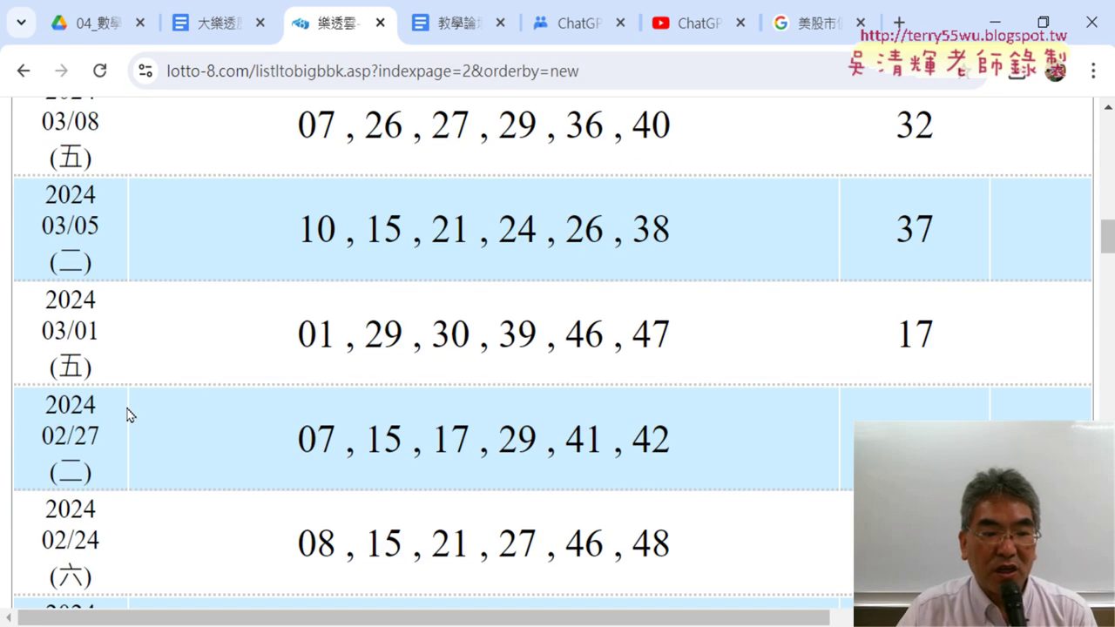
scroll(129, 413, down, 5)
scroll(127, 412, down, 5)
scroll(127, 413, down, 4)
scroll(127, 412, down, 5)
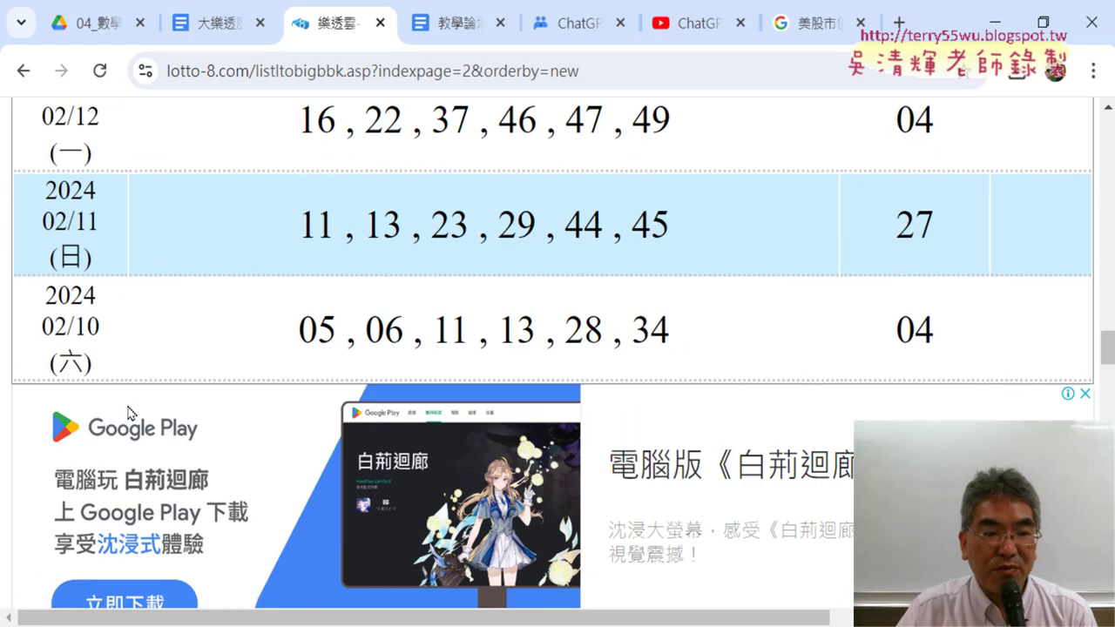
scroll(127, 412, down, 2)
scroll(127, 412, down, 3)
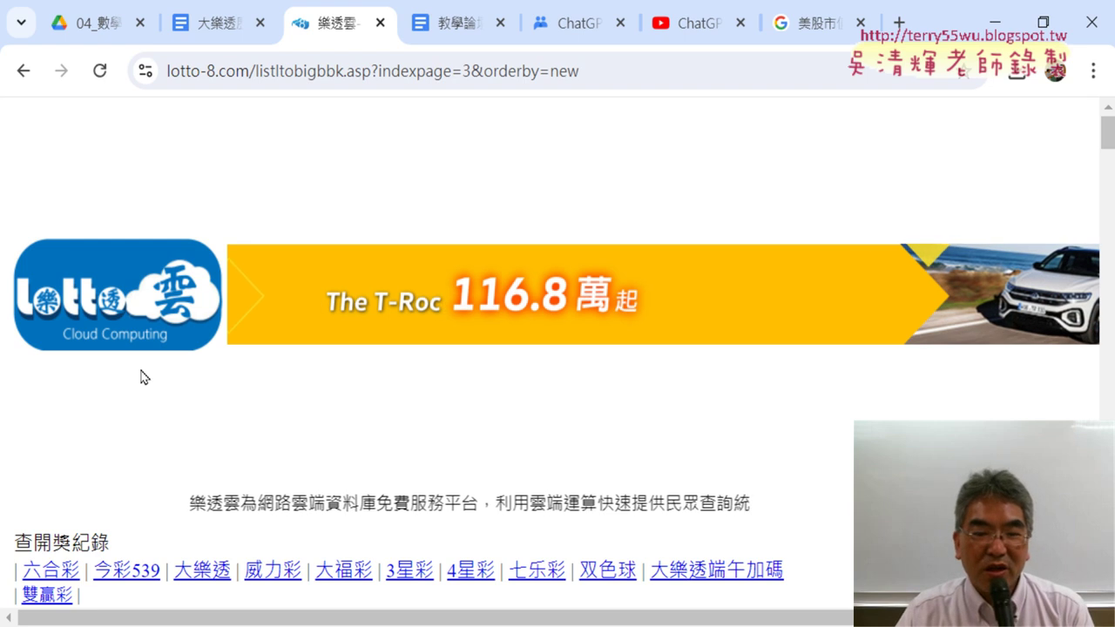
Step: Go back three pages to page 1 and select its draw rows below the table header
scroll(144, 377, down, 4)
scroll(144, 376, down, 3)
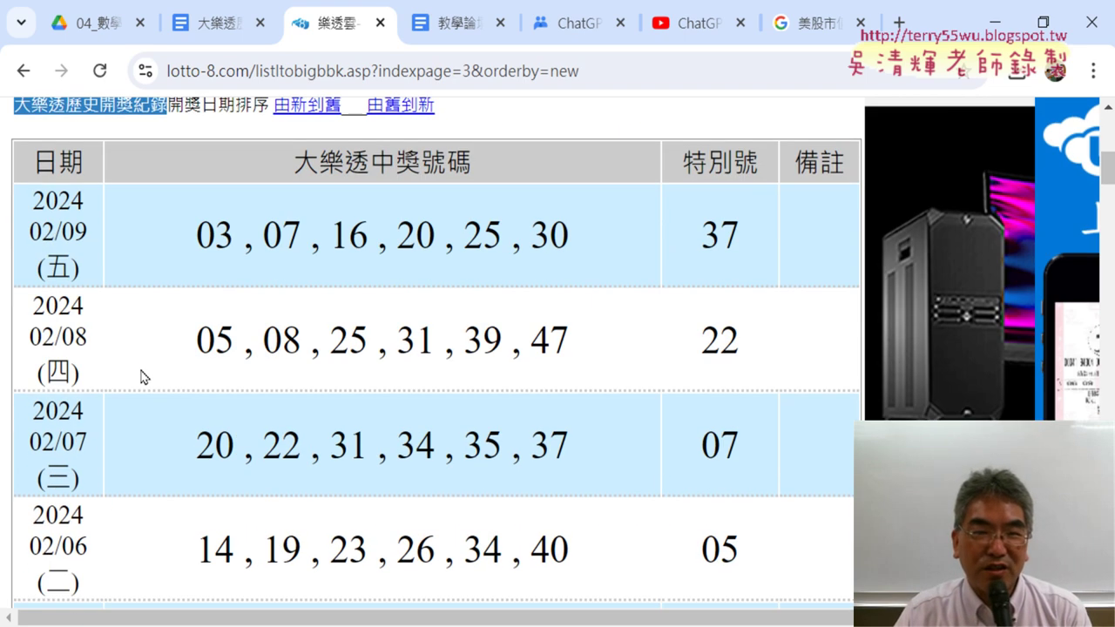
click(22, 84)
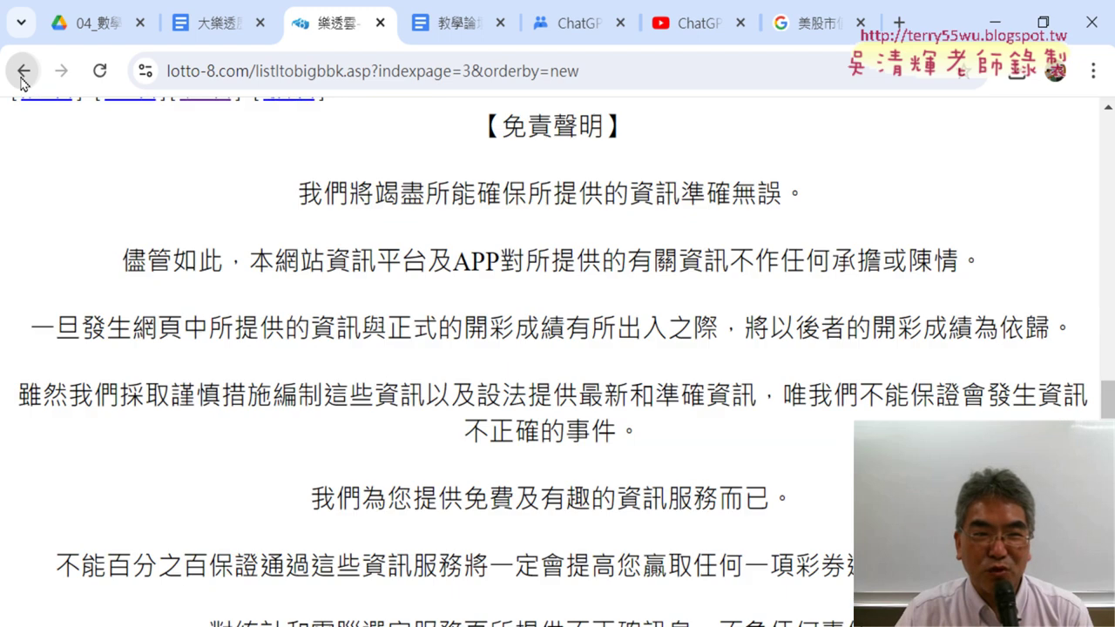
click(23, 83)
click(22, 84)
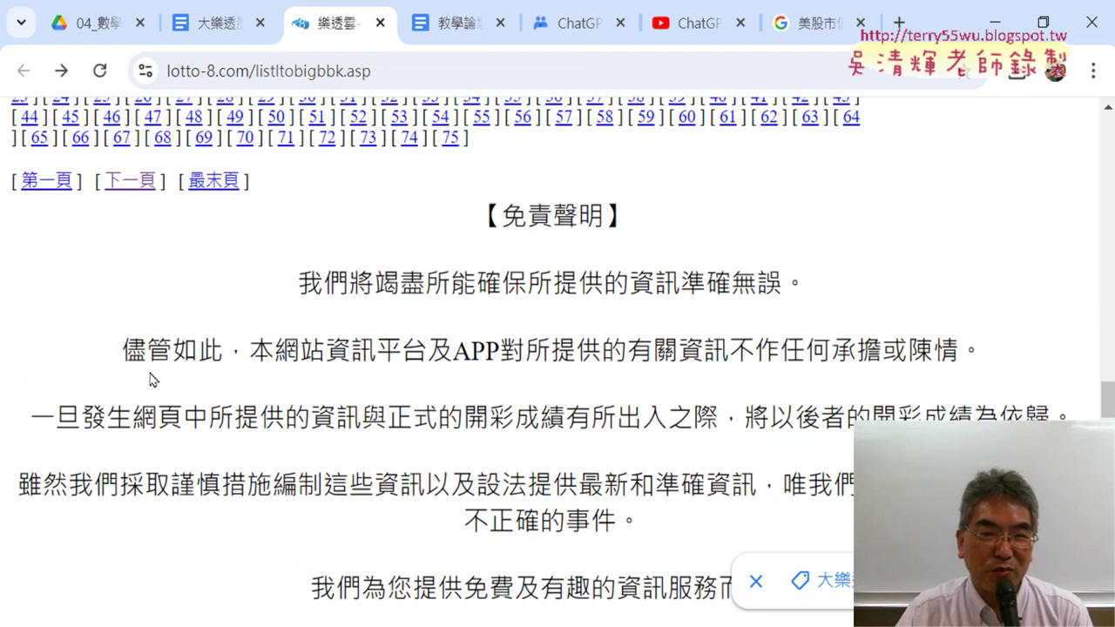
scroll(333, 381, up, 2)
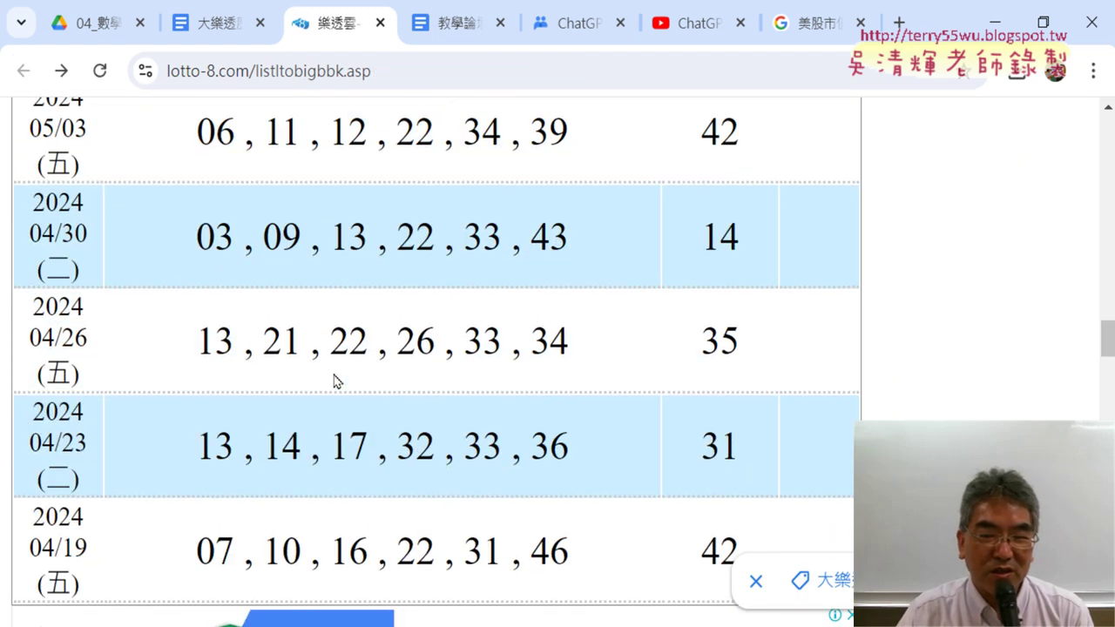
drag(1109, 335, 1111, 140)
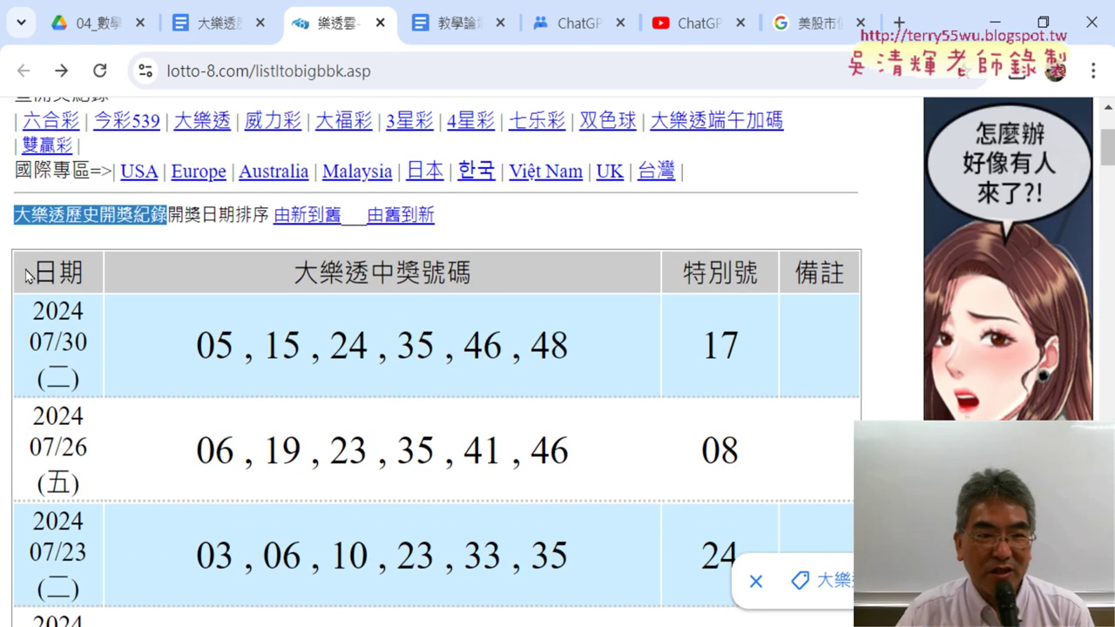
mouse_move(26, 276)
mouse_down()
mouse_move(612, 623)
mouse_move(705, 505)
mouse_move(779, 451)
mouse_up()
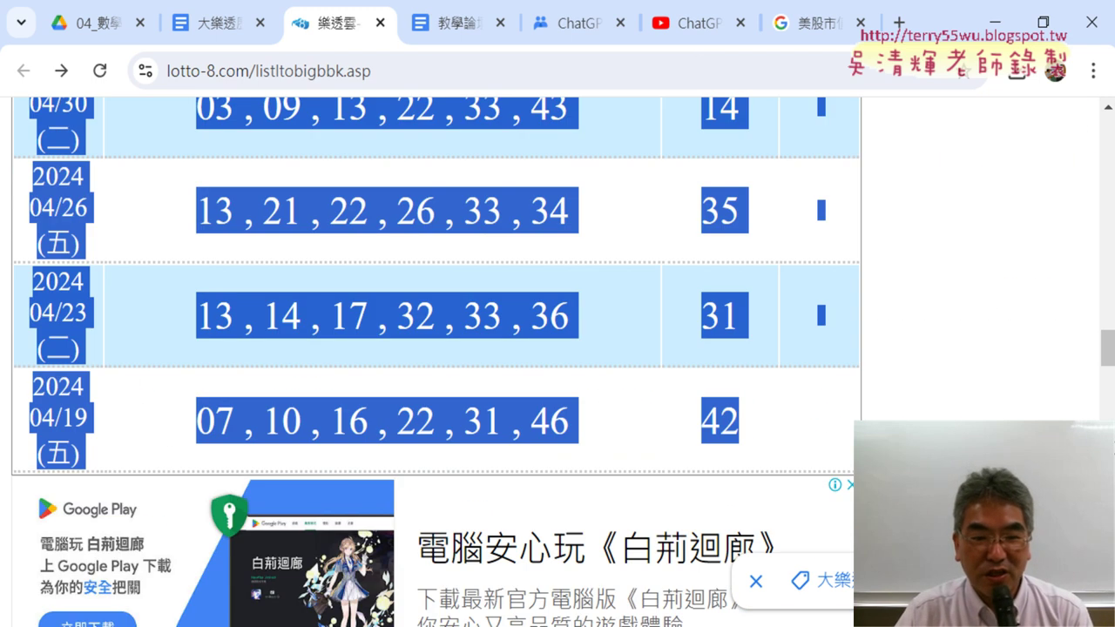
Step: Deselect the page-number links and switch to the 大樂透歷史資料下載.docx document
mouse_move(755, 381)
mouse_down()
mouse_move(244, 435)
mouse_move(31, 392)
mouse_up()
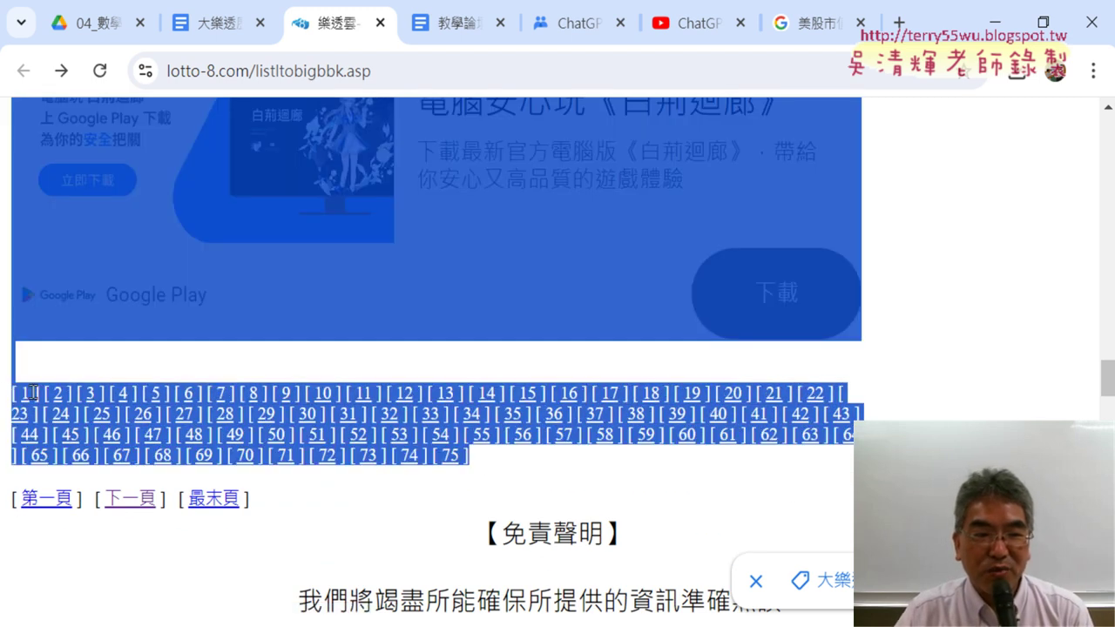
click(88, 360)
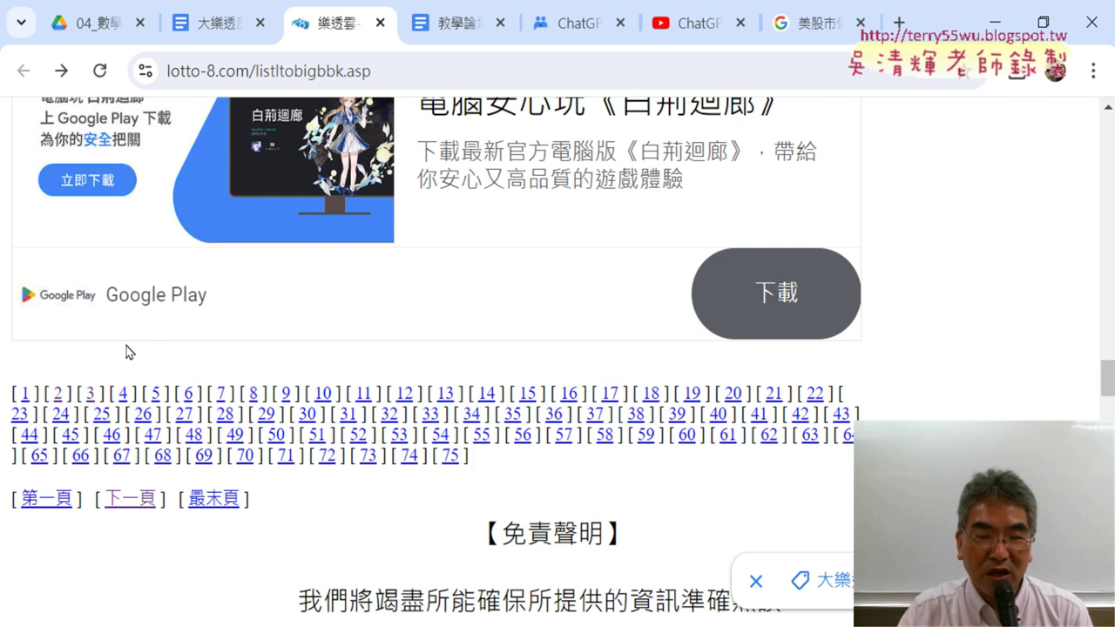
click(216, 26)
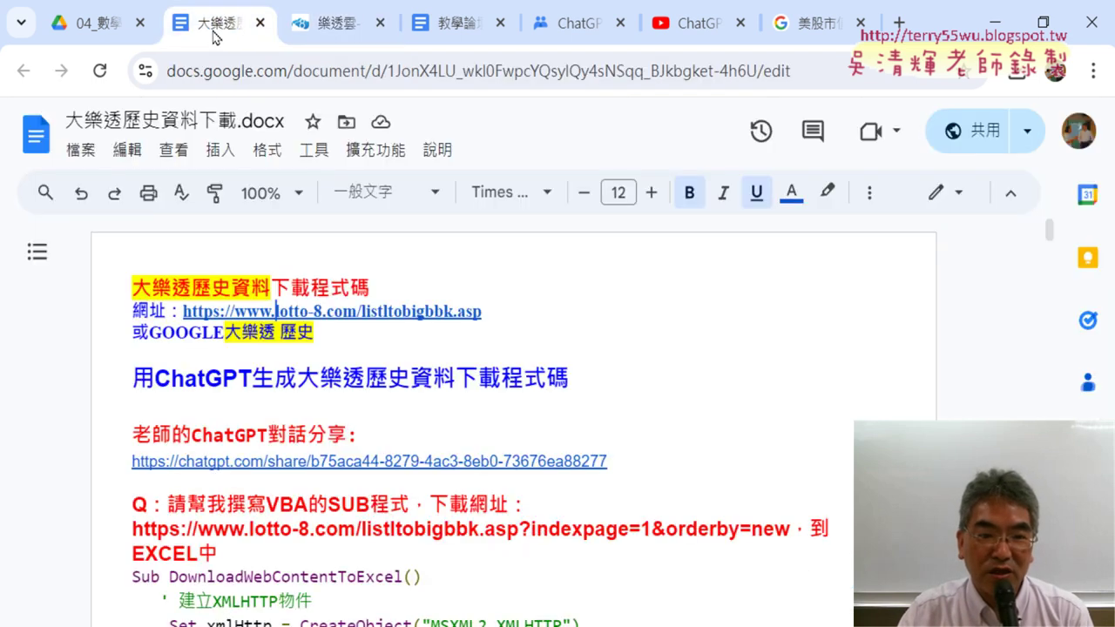
Step: Highlight the VBA prompt's request and its indexpage=1&orderby=new URL, then return to lotto-8.com
scroll(672, 353, down, 2)
scroll(666, 348, down, 1)
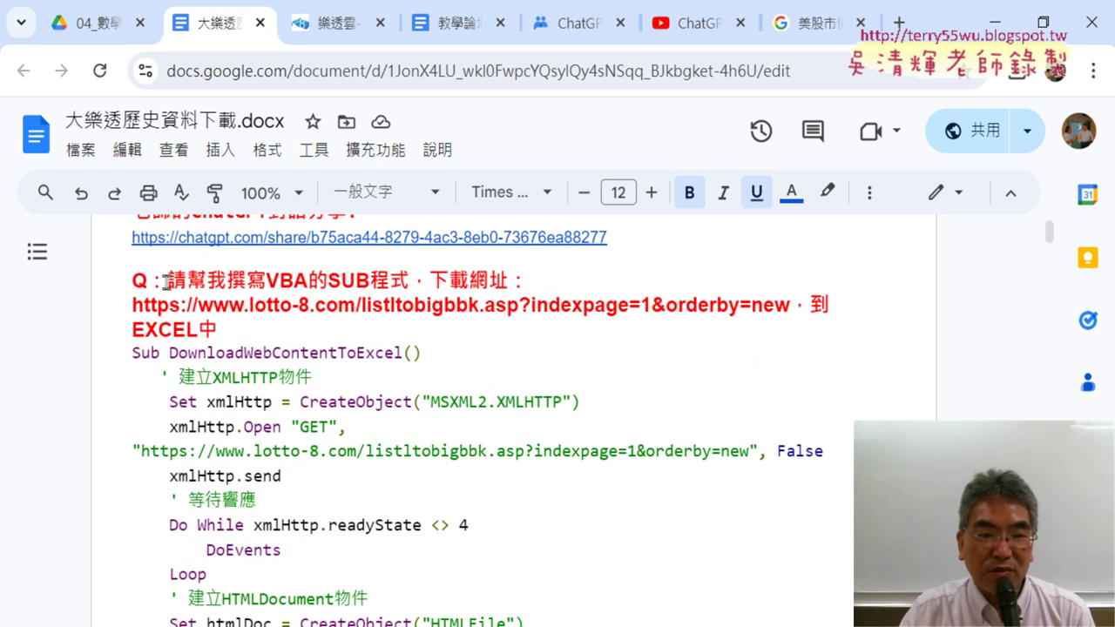
drag(166, 281, 527, 285)
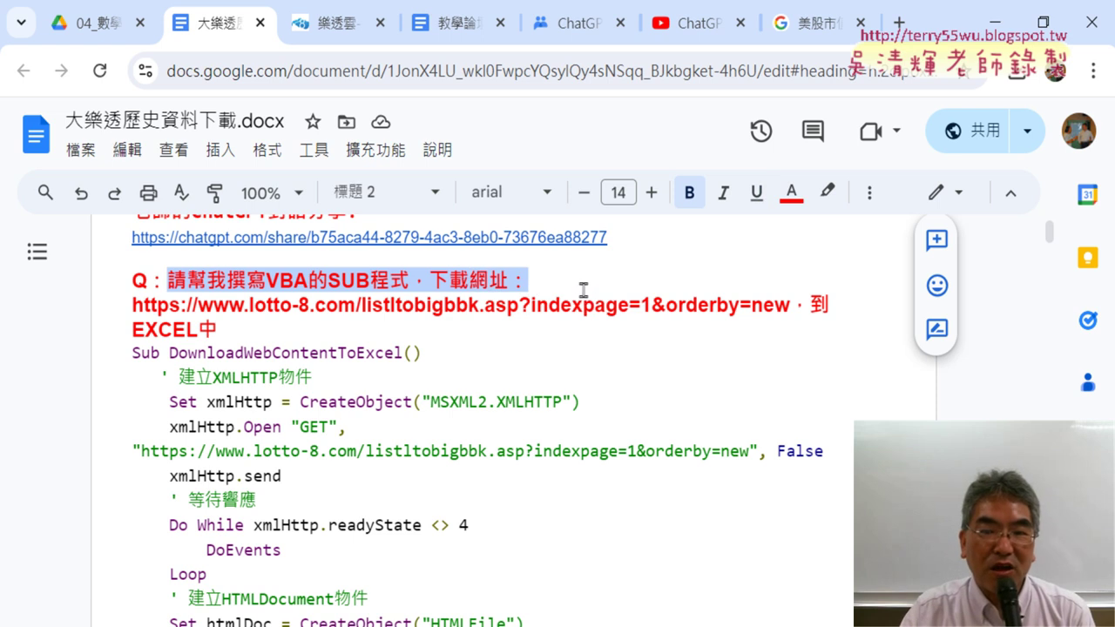
drag(125, 305, 789, 310)
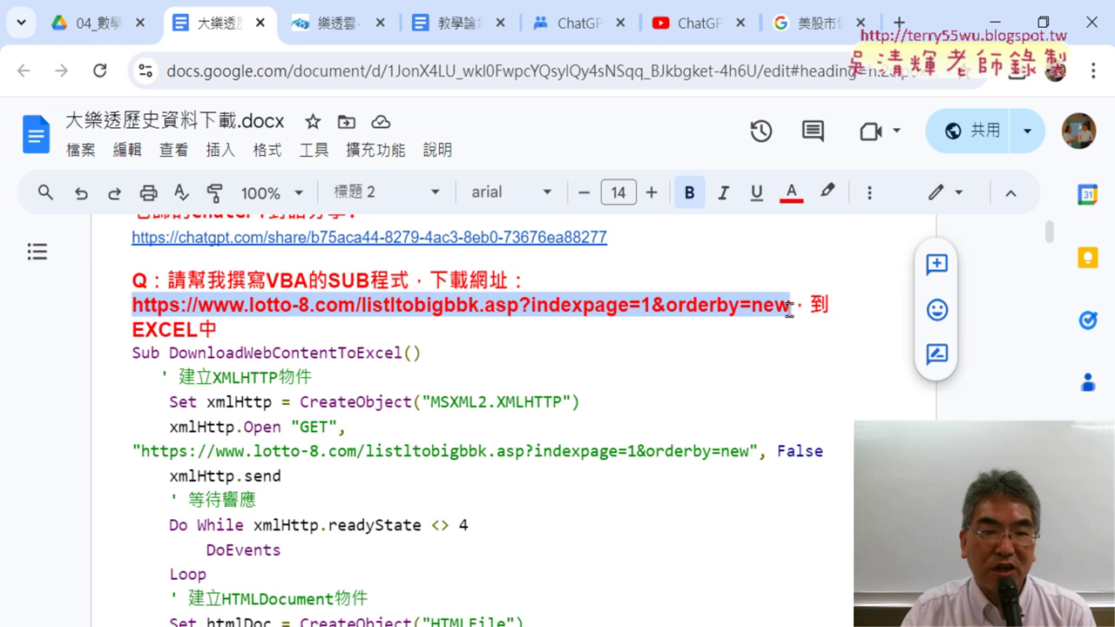
click(320, 24)
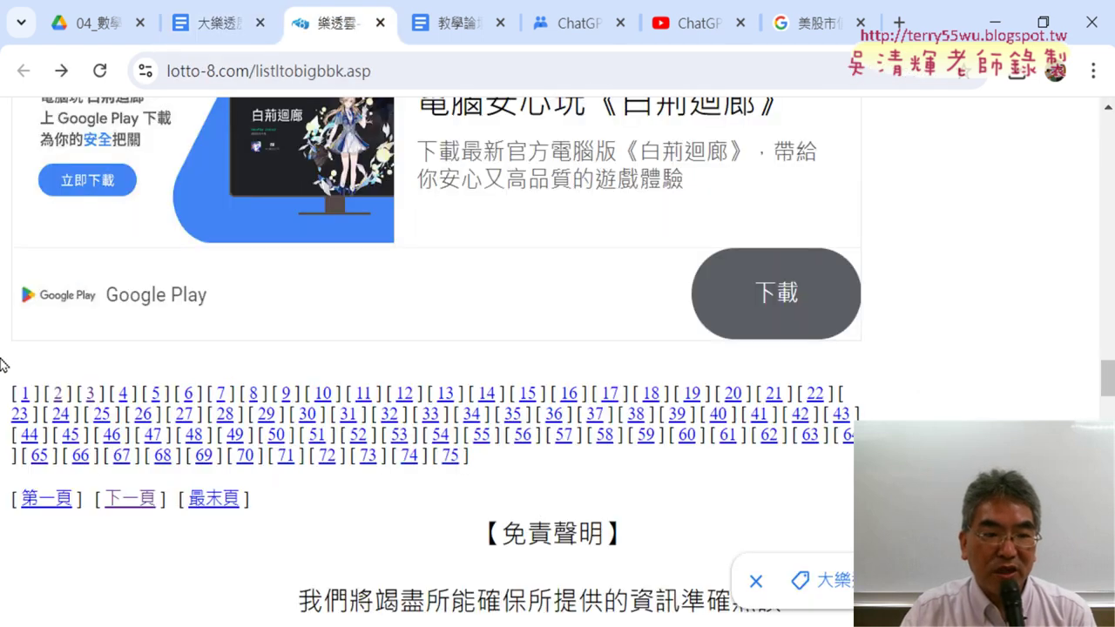
Step: Highlight the domain and the listltobigbbk.asp page name in the URL, then open history page 1
click(530, 79)
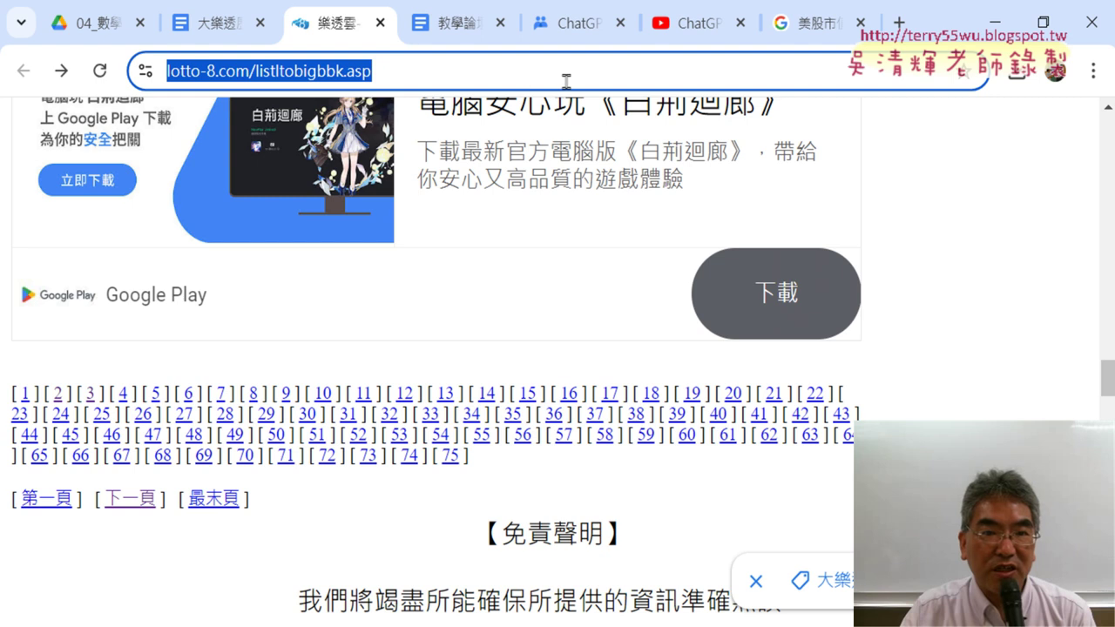
click(262, 70)
drag(345, 71, 171, 68)
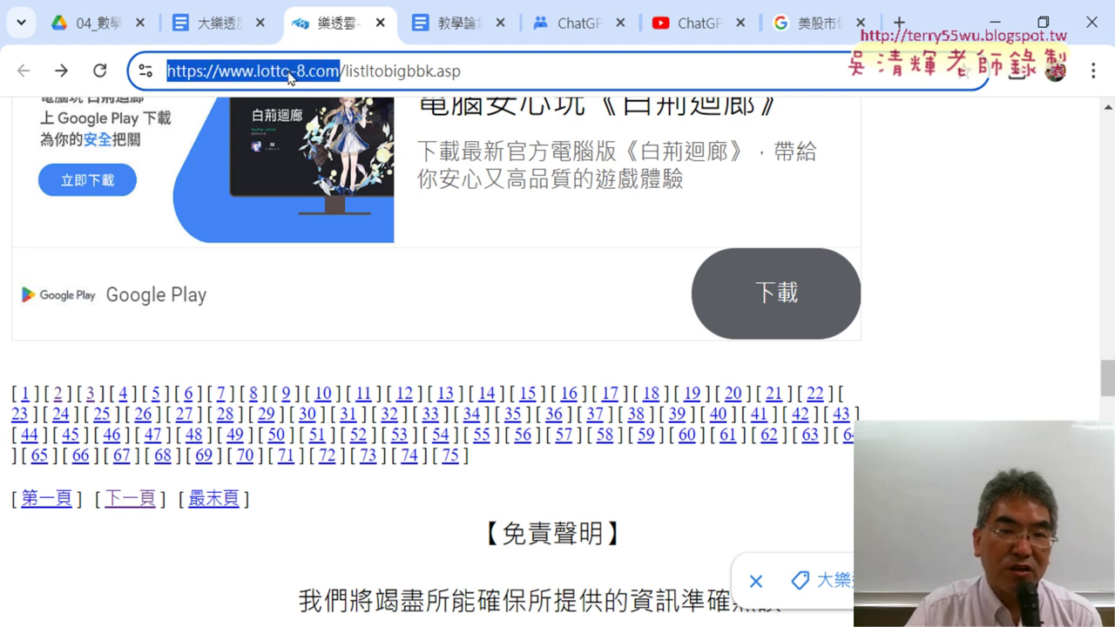
click(370, 77)
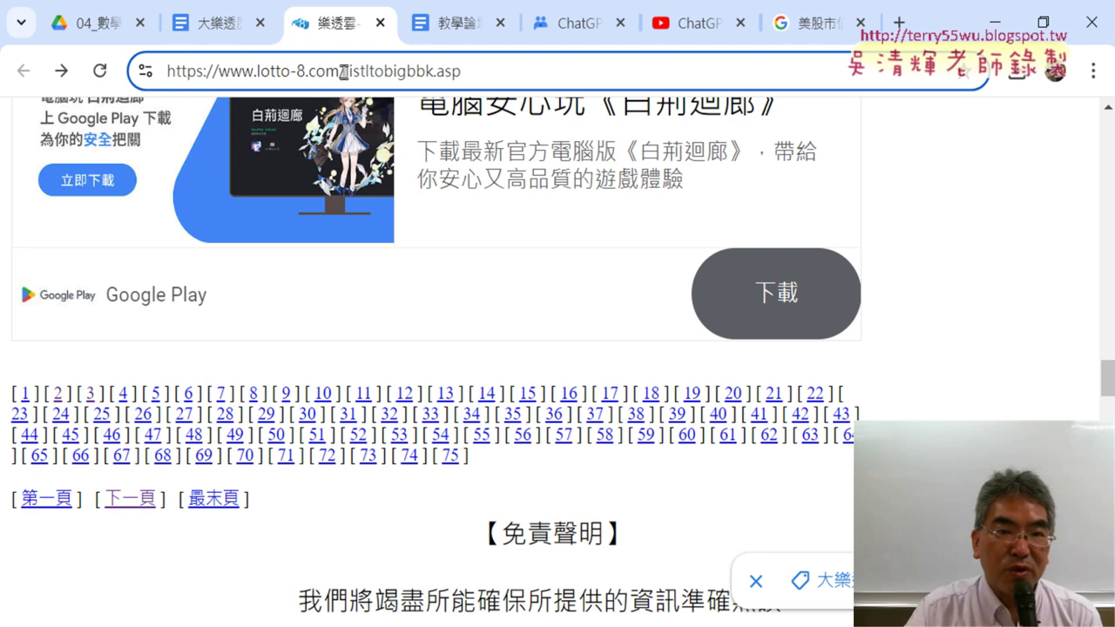
drag(344, 71, 501, 76)
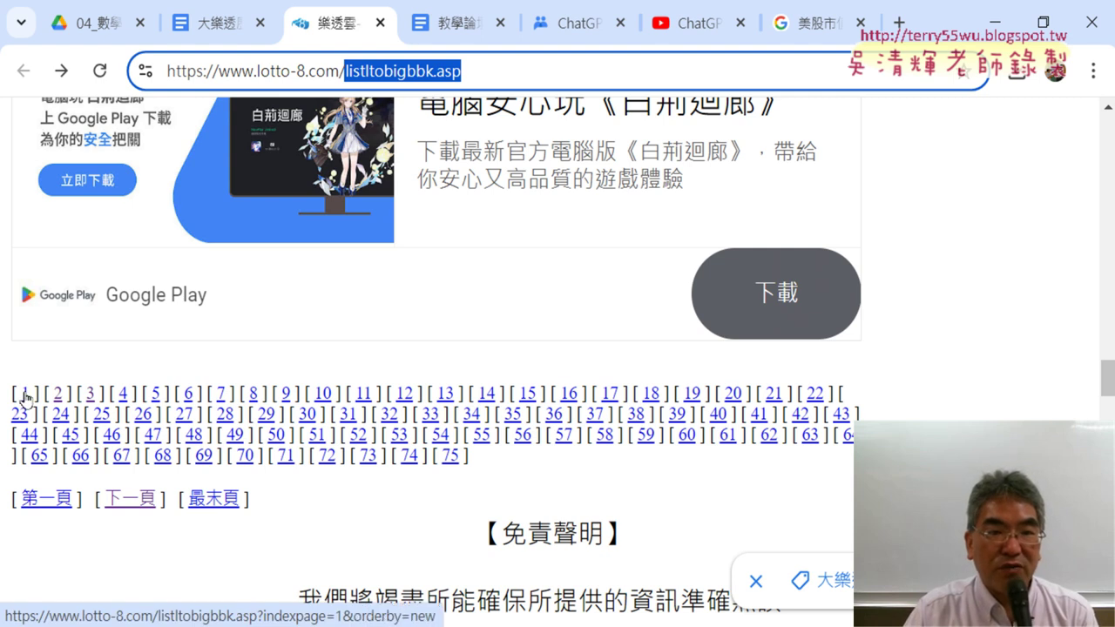
click(24, 396)
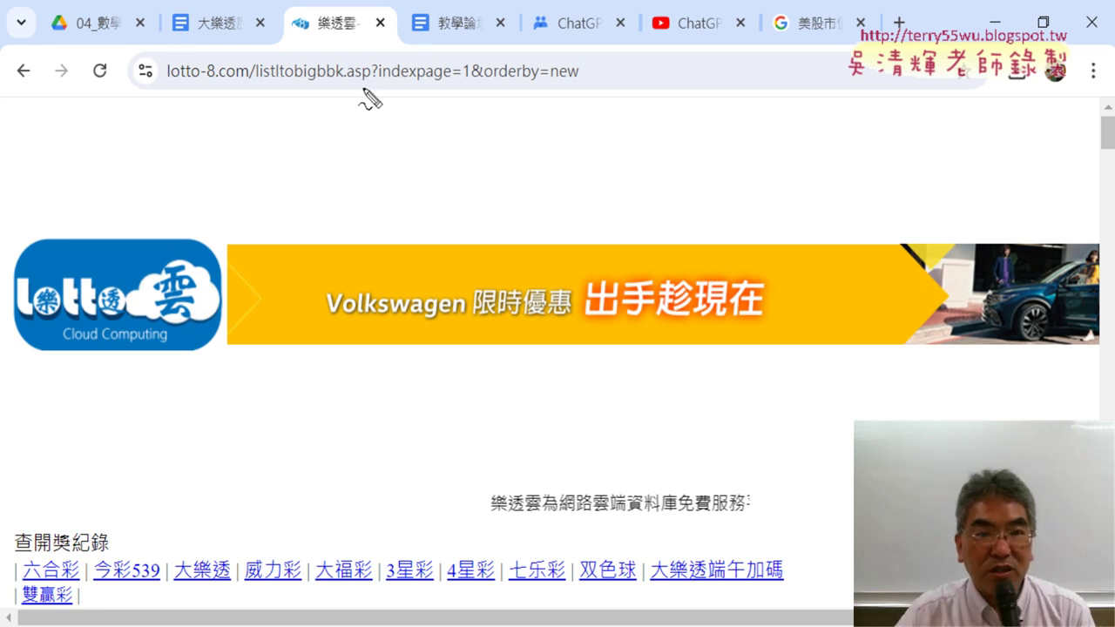
drag(370, 84, 167, 86)
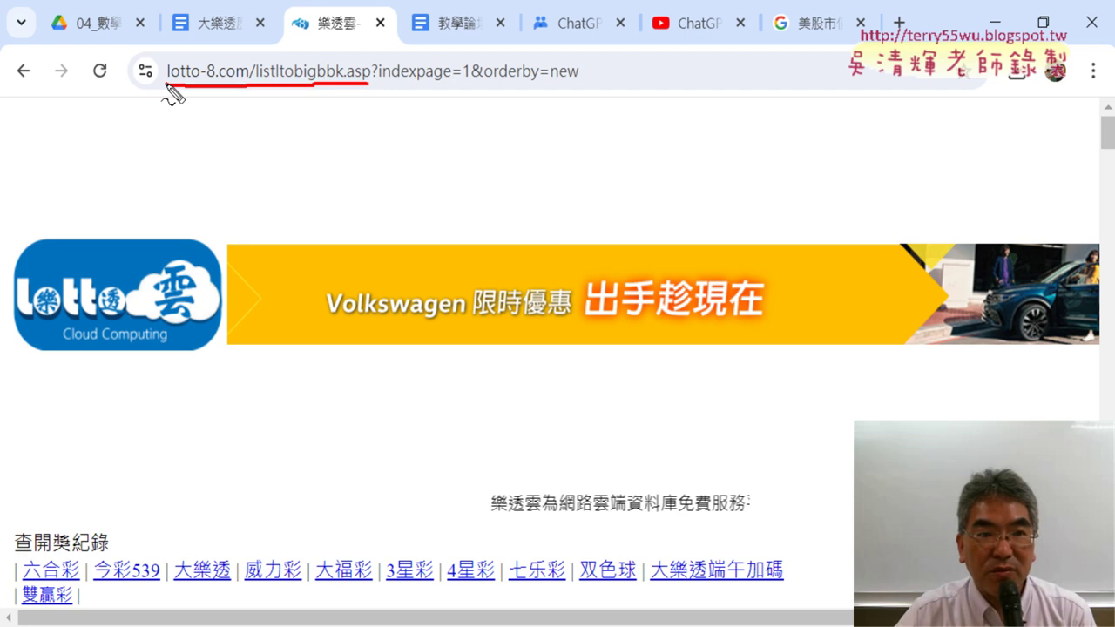
drag(366, 51, 374, 209)
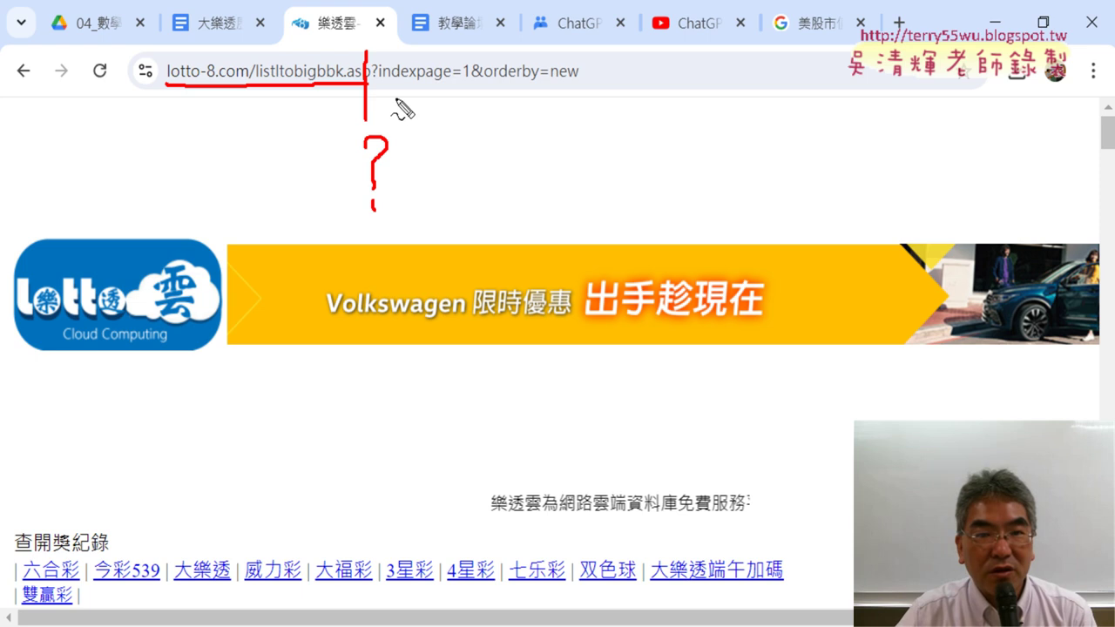
drag(383, 82, 576, 82)
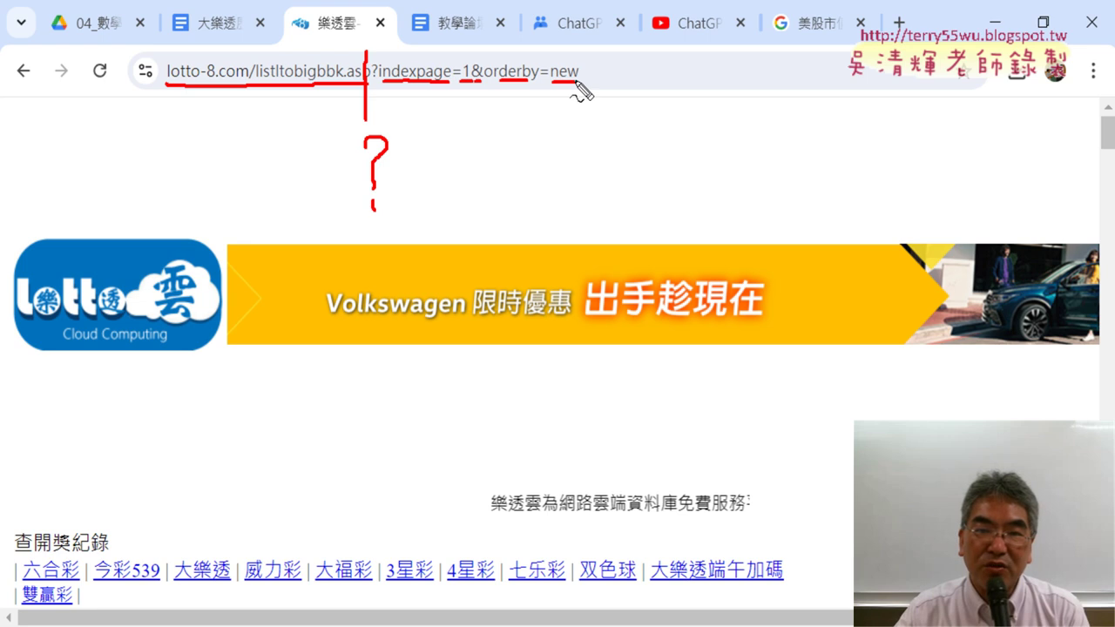
key(Escape)
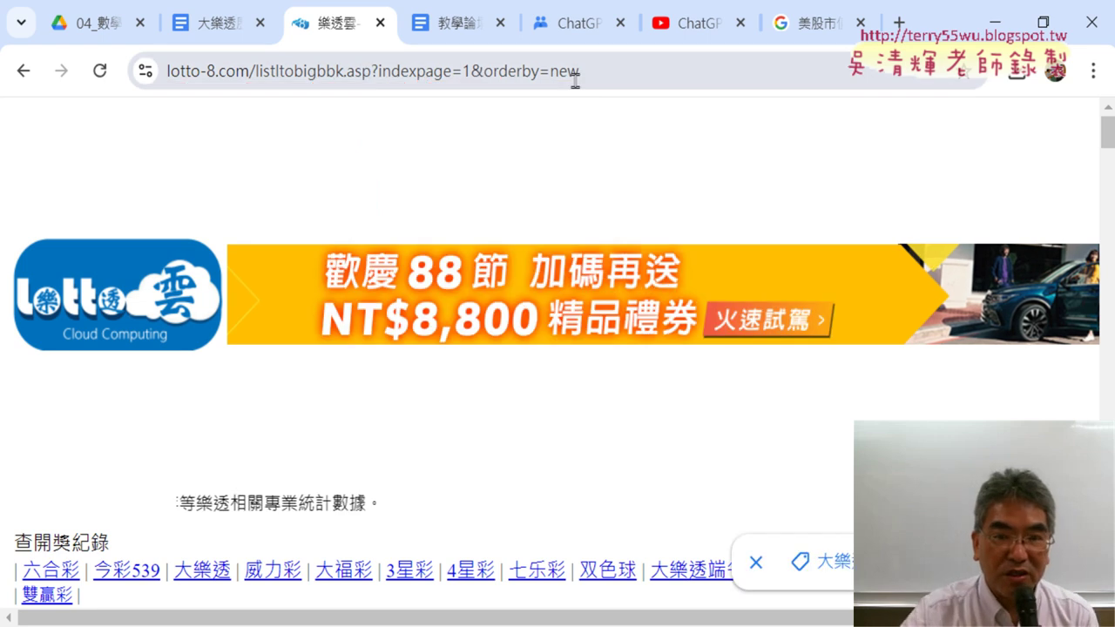
Step: Scroll to the bottom of the draw history and open page 2
scroll(124, 226, down, 5)
scroll(131, 252, down, 6)
scroll(175, 244, down, 1)
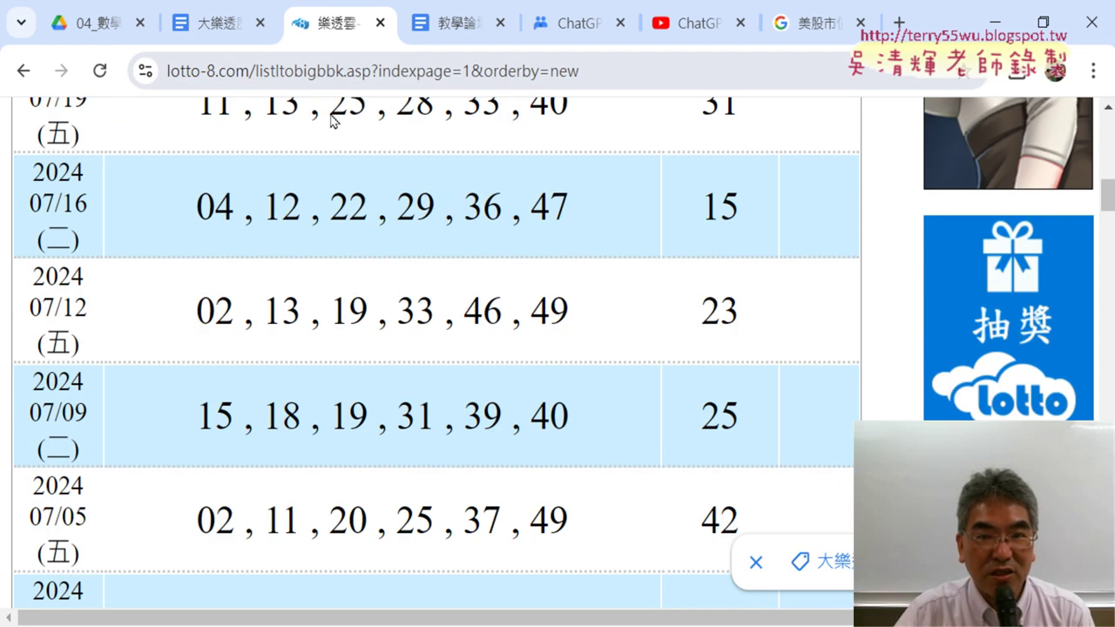
scroll(262, 241, down, 10)
scroll(262, 241, down, 5)
scroll(261, 242, down, 8)
scroll(261, 241, down, 6)
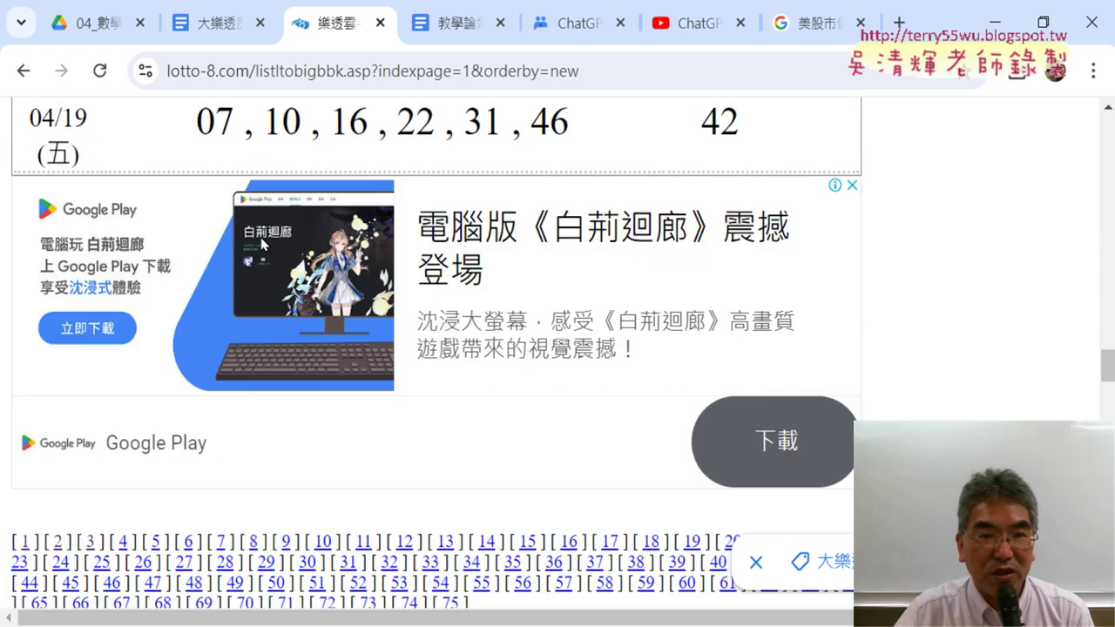
scroll(261, 241, down, 1)
click(64, 444)
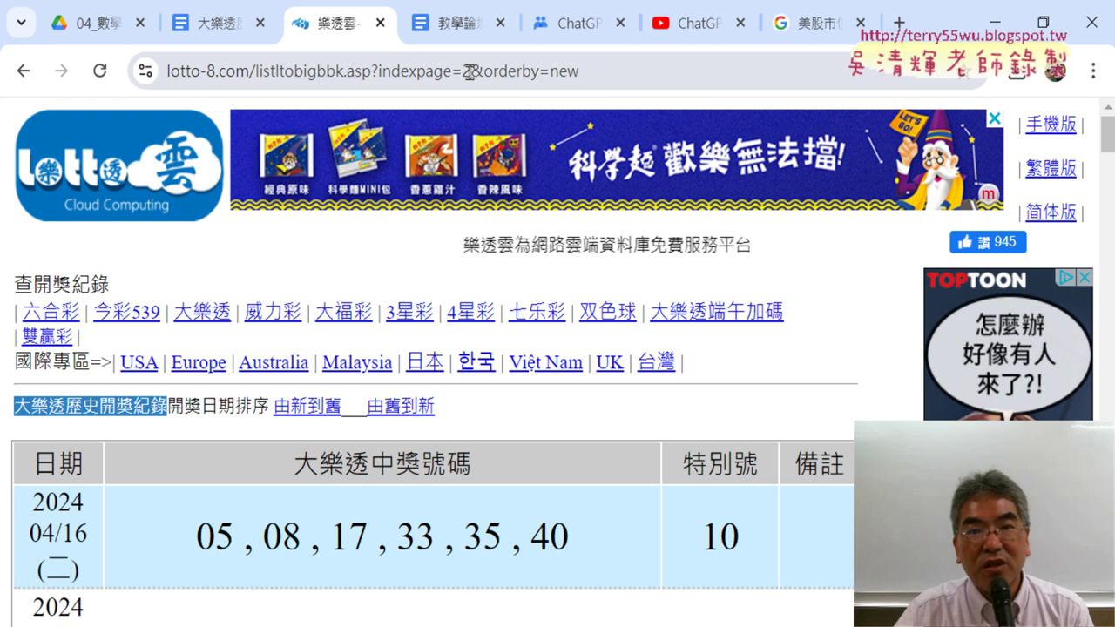
Step: Change indexpage from 2 to 3 in the address to load history page 3
click(469, 72)
drag(552, 71, 571, 73)
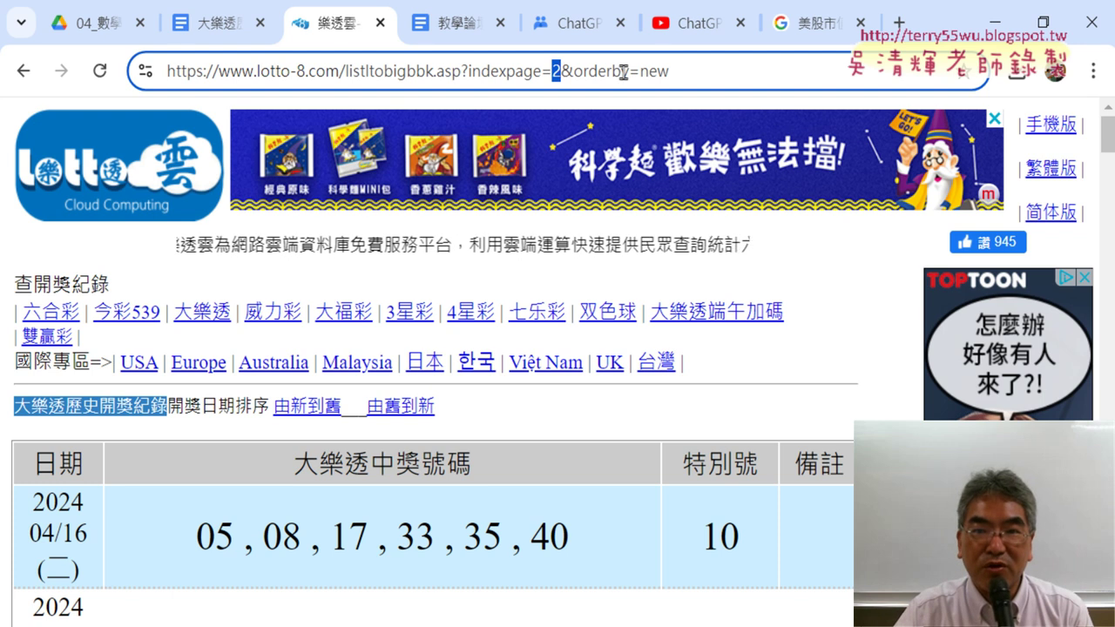
text(3)
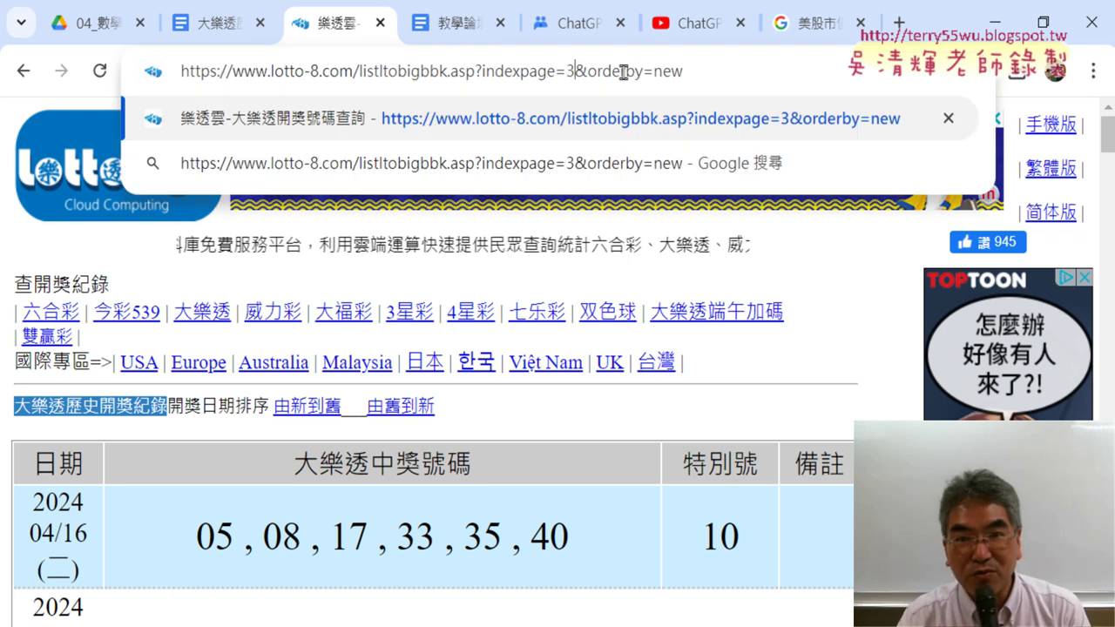
key(Return)
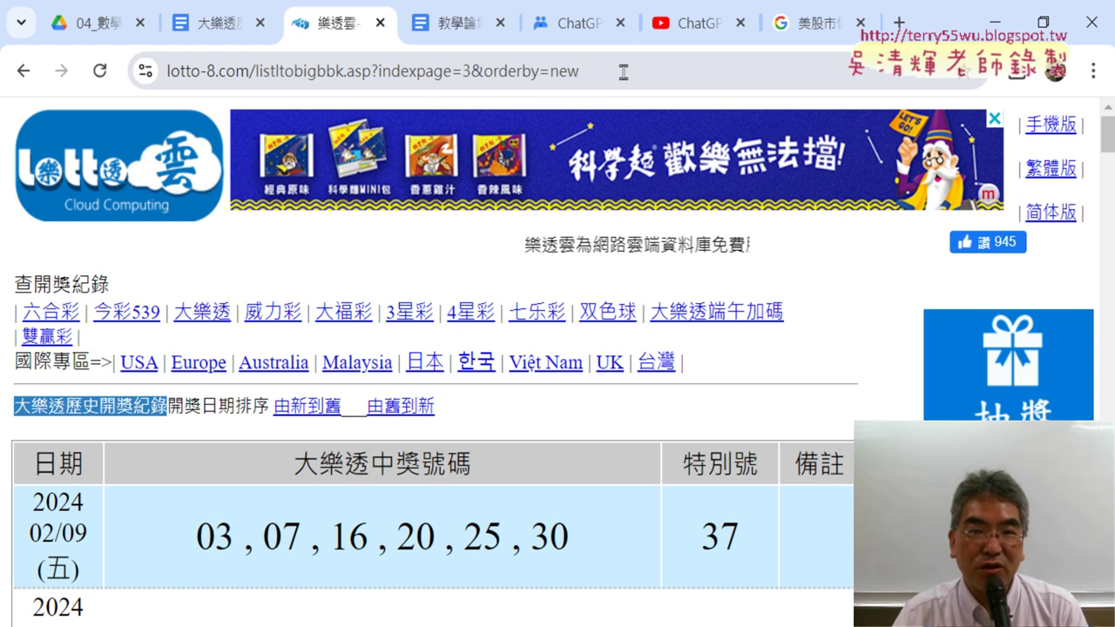
click(624, 73)
click(534, 78)
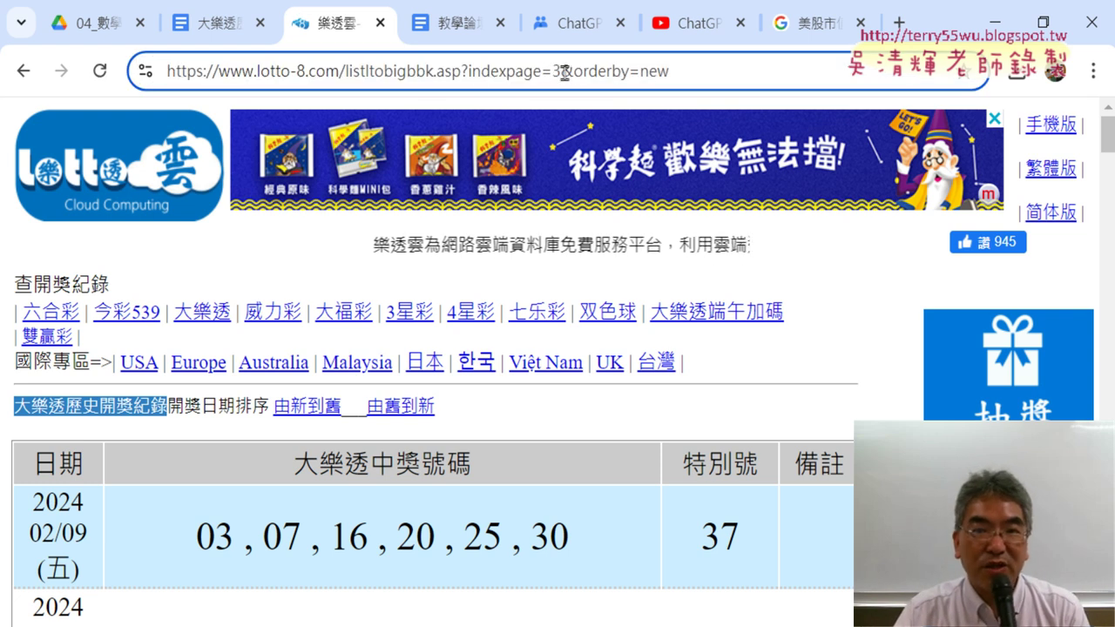